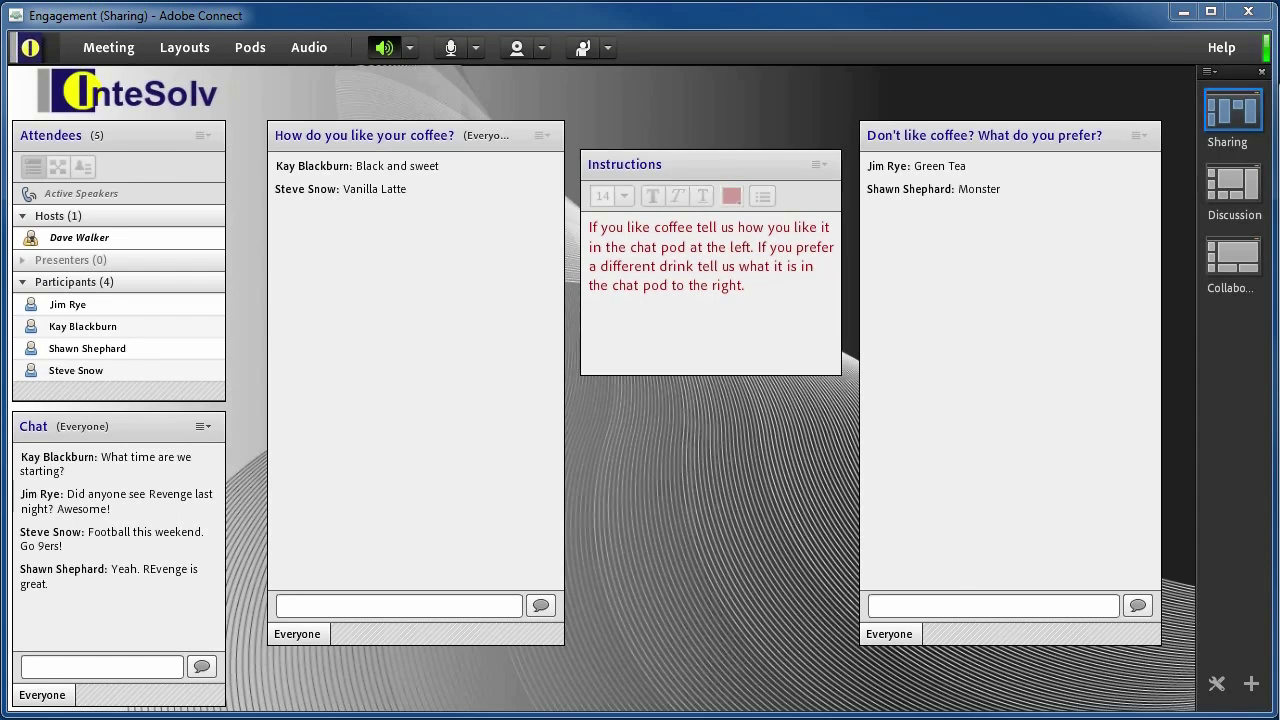
# Add a new poll pod set to Short Answer, using the left chat pod's title "How do you like your coffee?" as the question
pyautogui.click(250, 47)
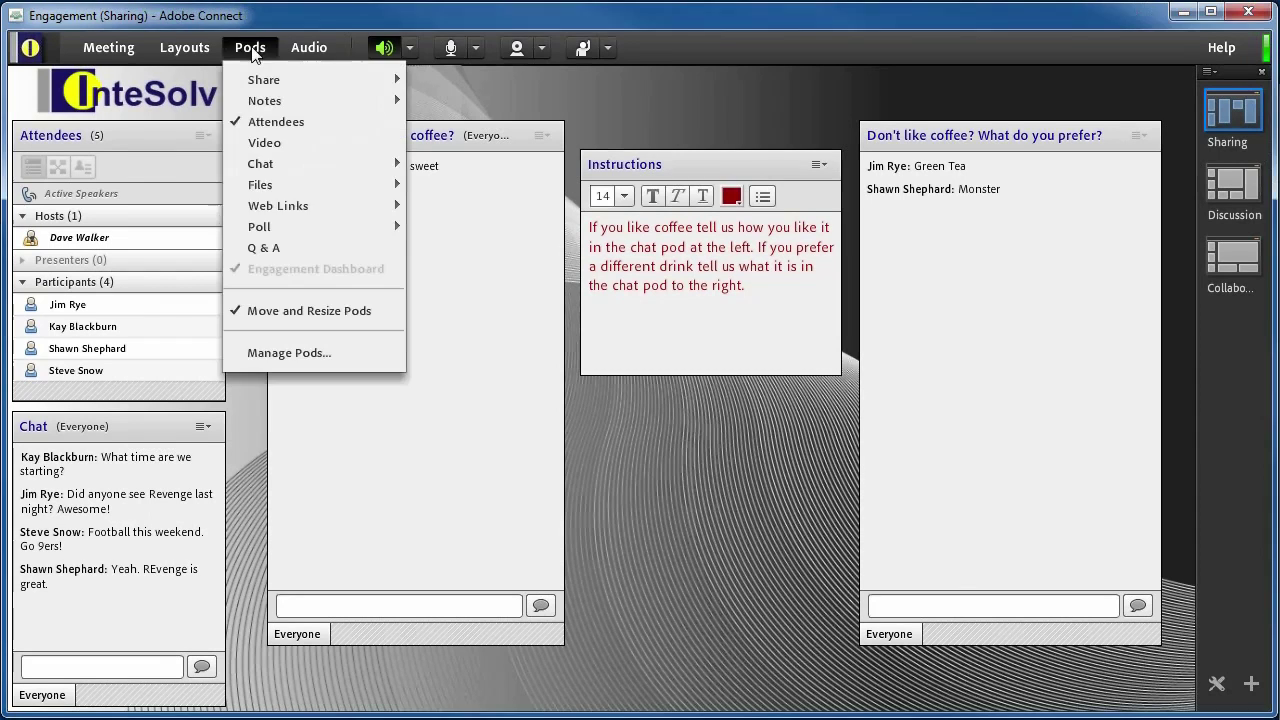
pyautogui.moveTo(300, 226)
pyautogui.click(467, 237)
pyautogui.click(88, 117)
pyautogui.click(101, 185)
pyautogui.doubleClick(432, 136)
pyautogui.click(101, 165)
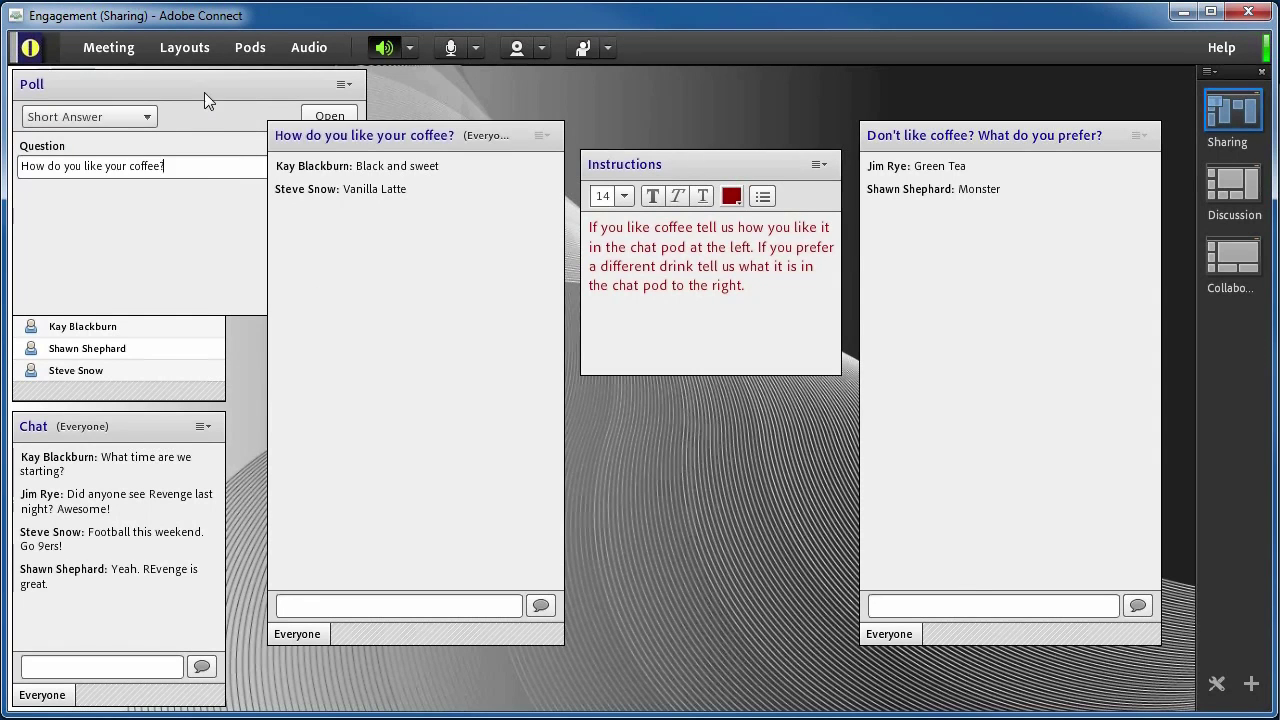
# Add a second Short Answer poll pod with the other chat pod's title "Don't like coffee? What do you prefer?" as the question
pyautogui.click(250, 47)
pyautogui.moveTo(262, 226)
pyautogui.click(462, 234)
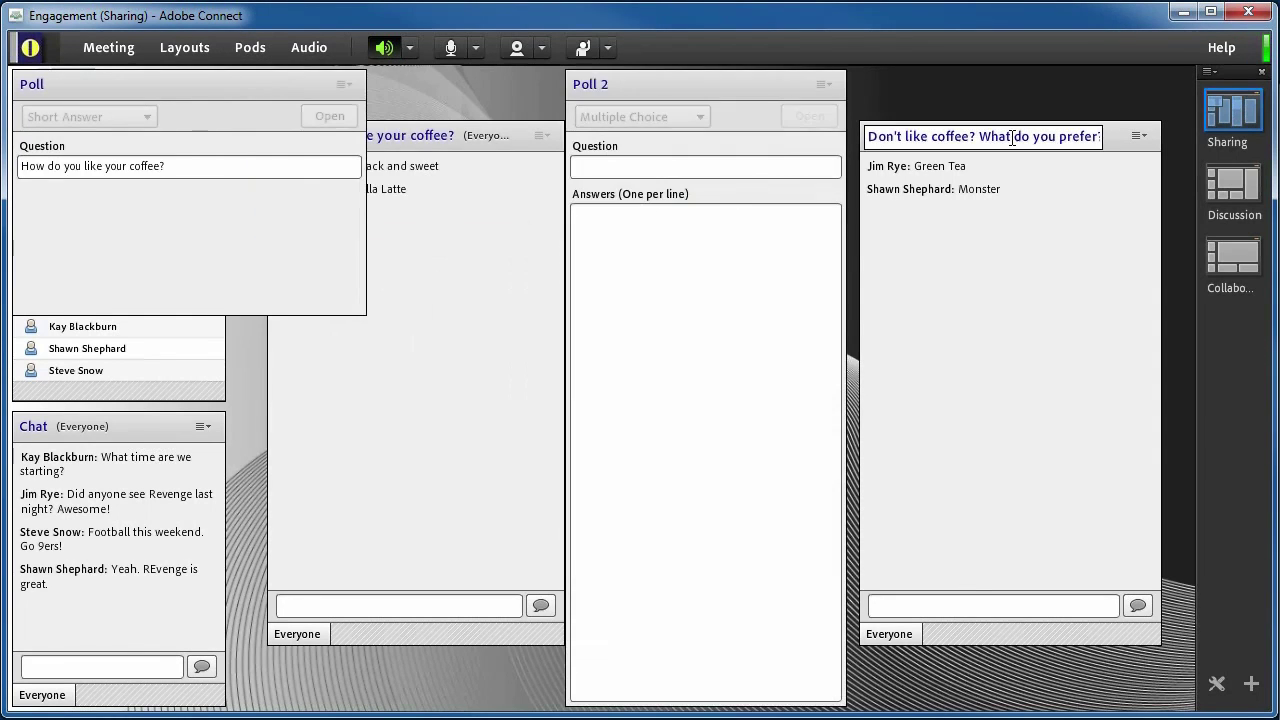
pyautogui.hotkey('ctrl', 'a')
pyautogui.hotkey('ctrl', 'c')
pyautogui.click(705, 166)
pyautogui.hotkey('ctrl', 'v')
pyautogui.click(641, 117)
pyautogui.click(625, 186)
# Move and resize both poll pods so each covers the chat pod asking the same question
pyautogui.moveTo(700, 703); pyautogui.dragTo(719, 457)
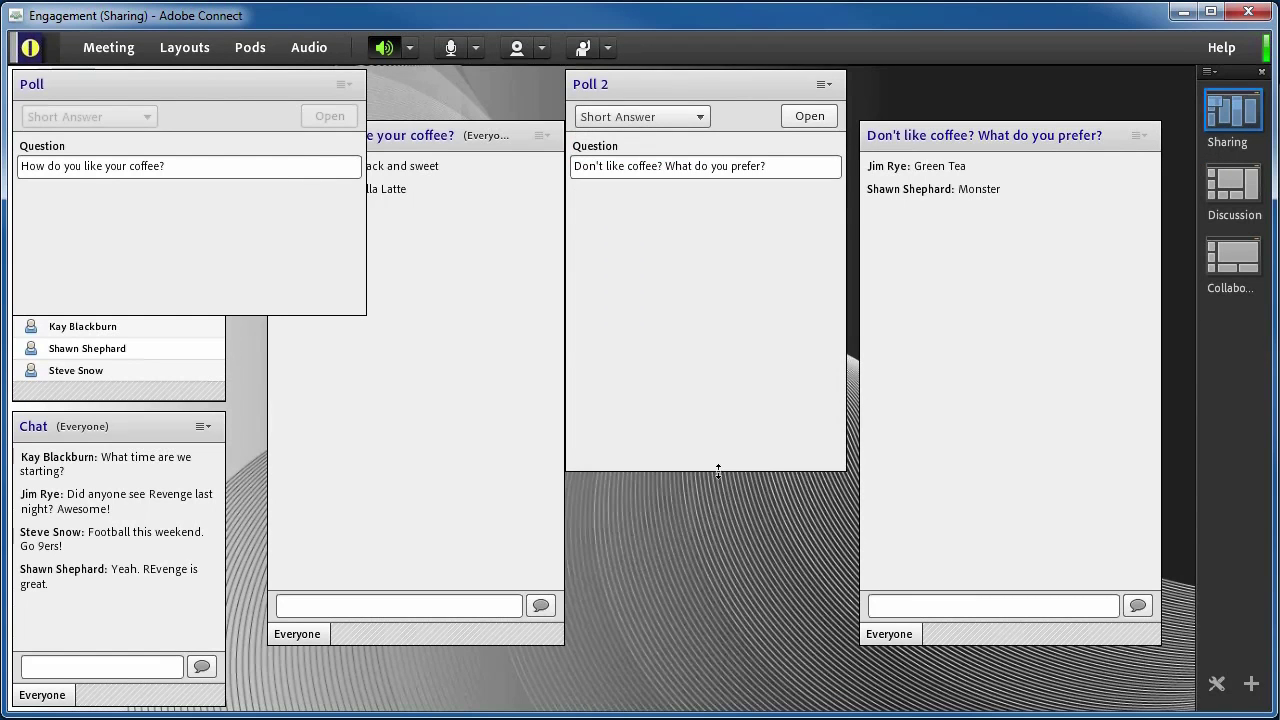
pyautogui.moveTo(705, 84); pyautogui.dragTo(997, 141)
pyautogui.moveTo(1140, 511); pyautogui.dragTo(1150, 638)
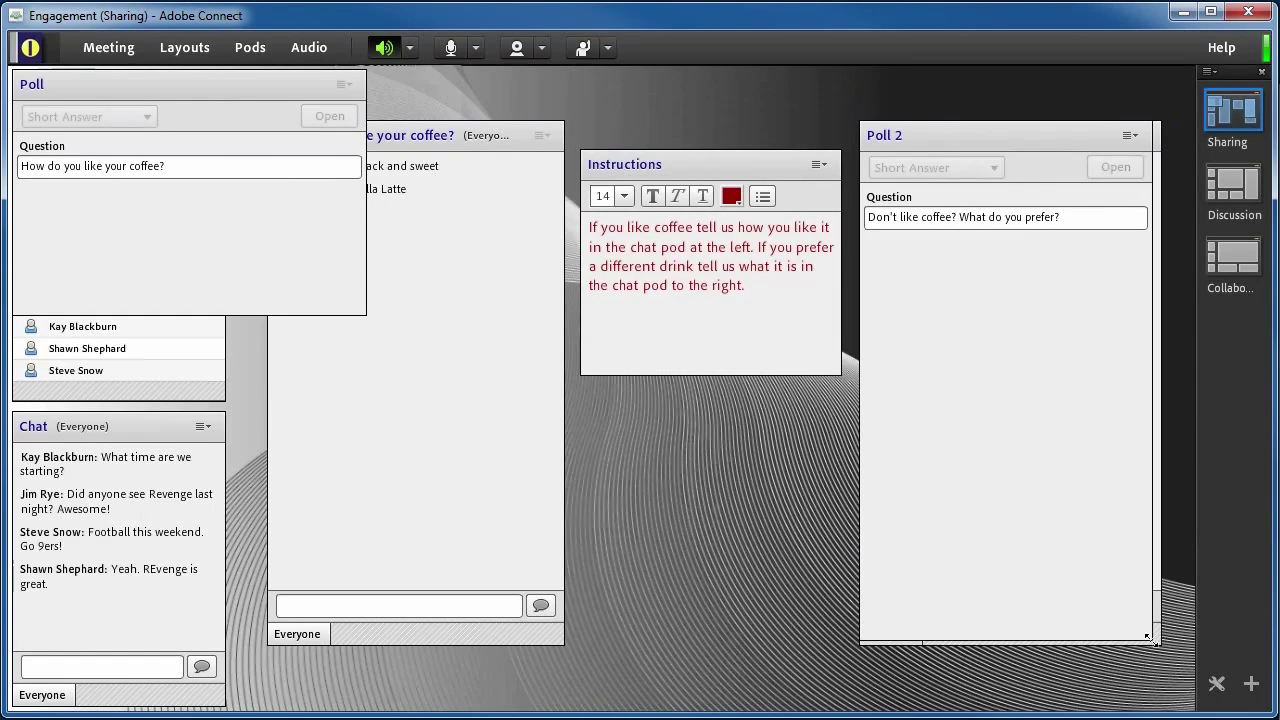
pyautogui.moveTo(150, 84); pyautogui.dragTo(404, 139)
pyautogui.moveTo(617, 370); pyautogui.dragTo(563, 645)
# Open both coffee polls and turn on Broadcast Results for each
pyautogui.click(522, 167)
pyautogui.click(1124, 167)
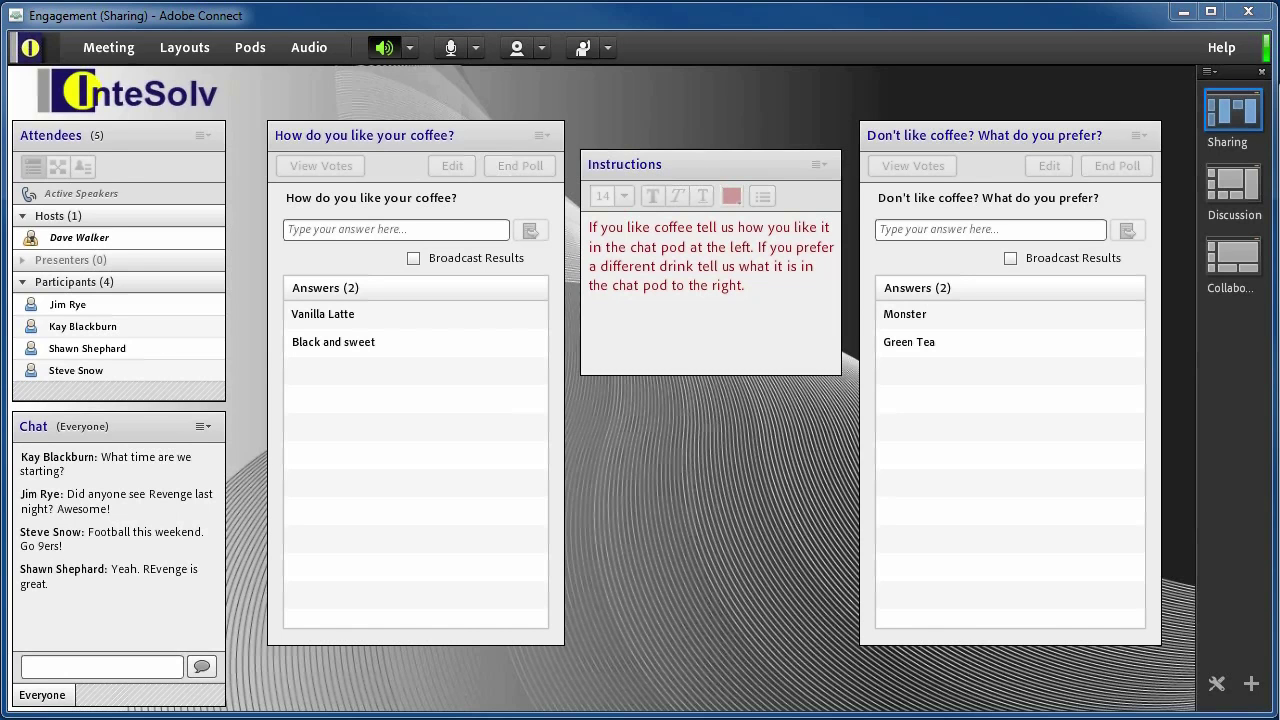
pyautogui.click(1010, 258)
pyautogui.click(413, 258)
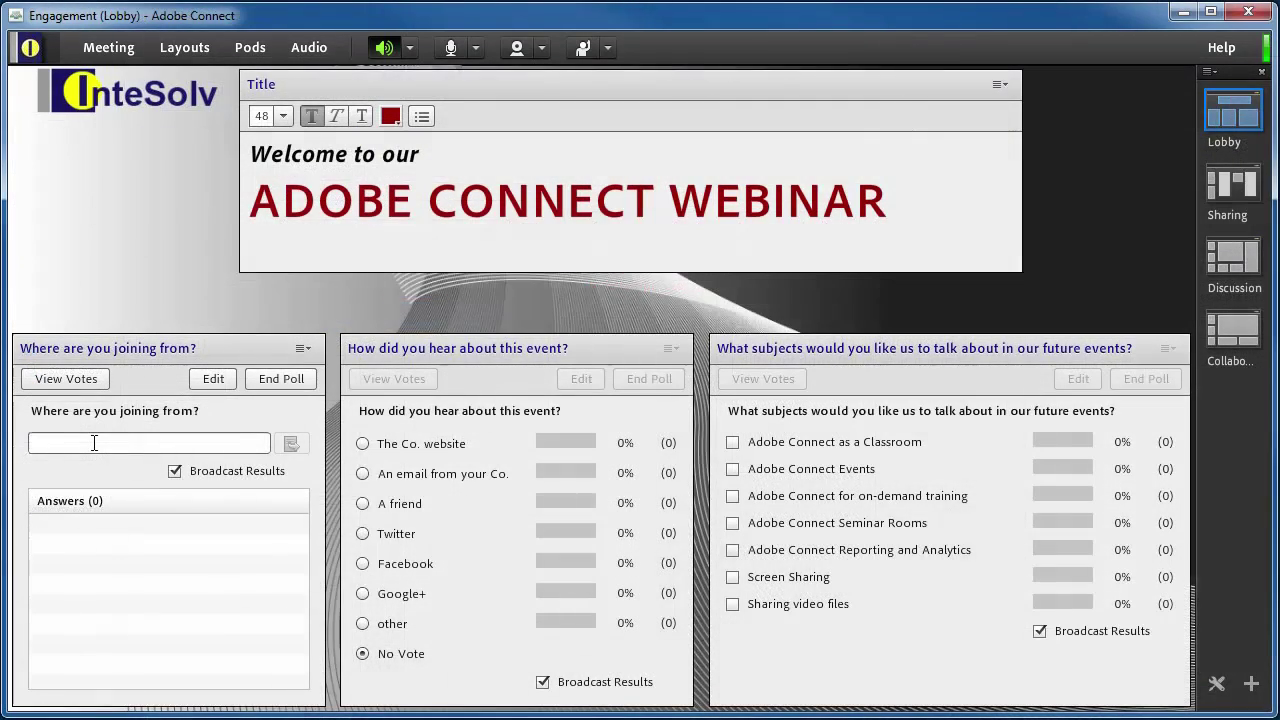
# Submit "Tokyo" as the answer to where you are joining from and choose "The Co. website" for how you heard about the event
pyautogui.write('Tokyo')
pyautogui.press('Return')
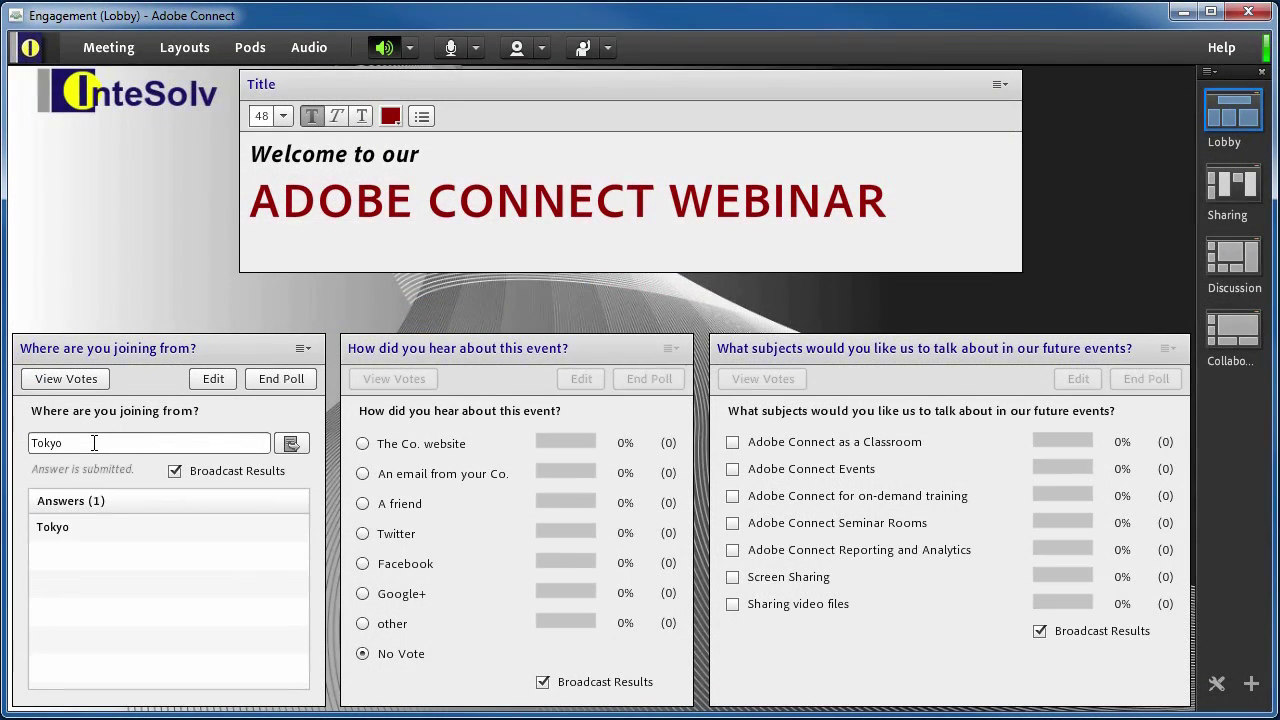
pyautogui.click(371, 449)
pyautogui.click(376, 451)
# Vote for Adobe Connect as a Classroom, Adobe Connect for on-demand training, and Adobe Connect Reporting and Analytics in the future subjects poll
pyautogui.click(736, 446)
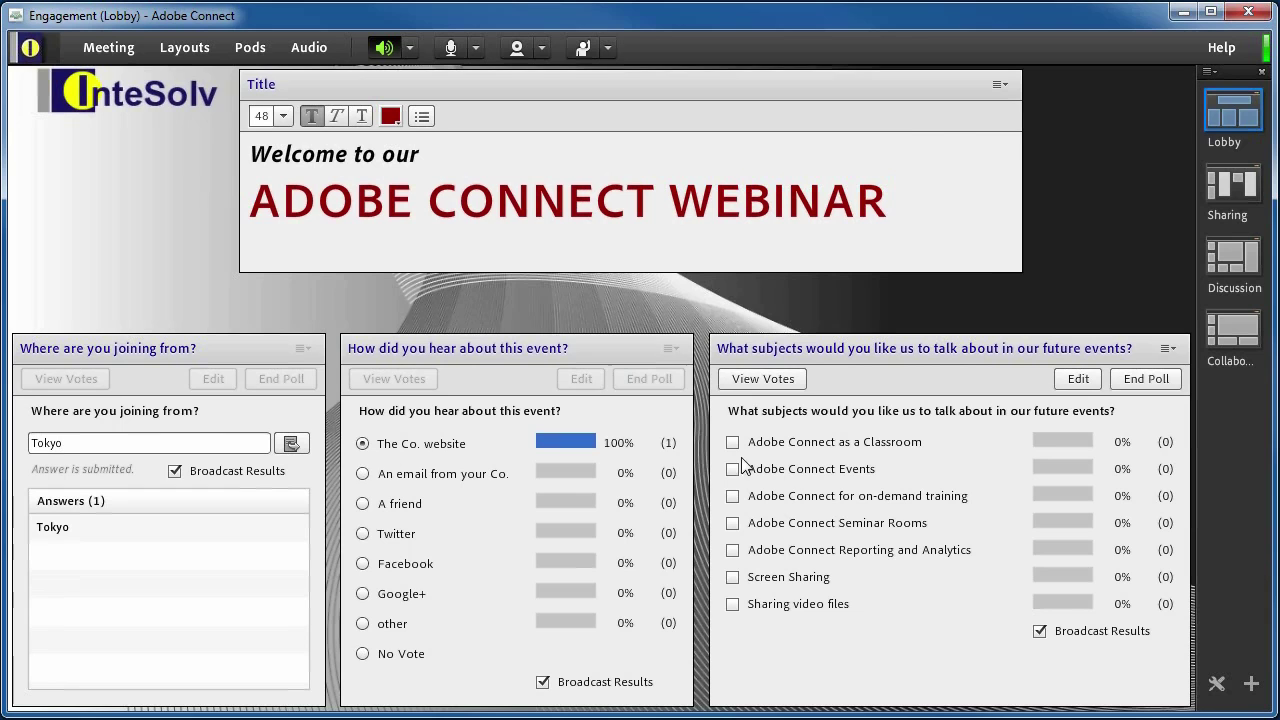
pyautogui.click(733, 443)
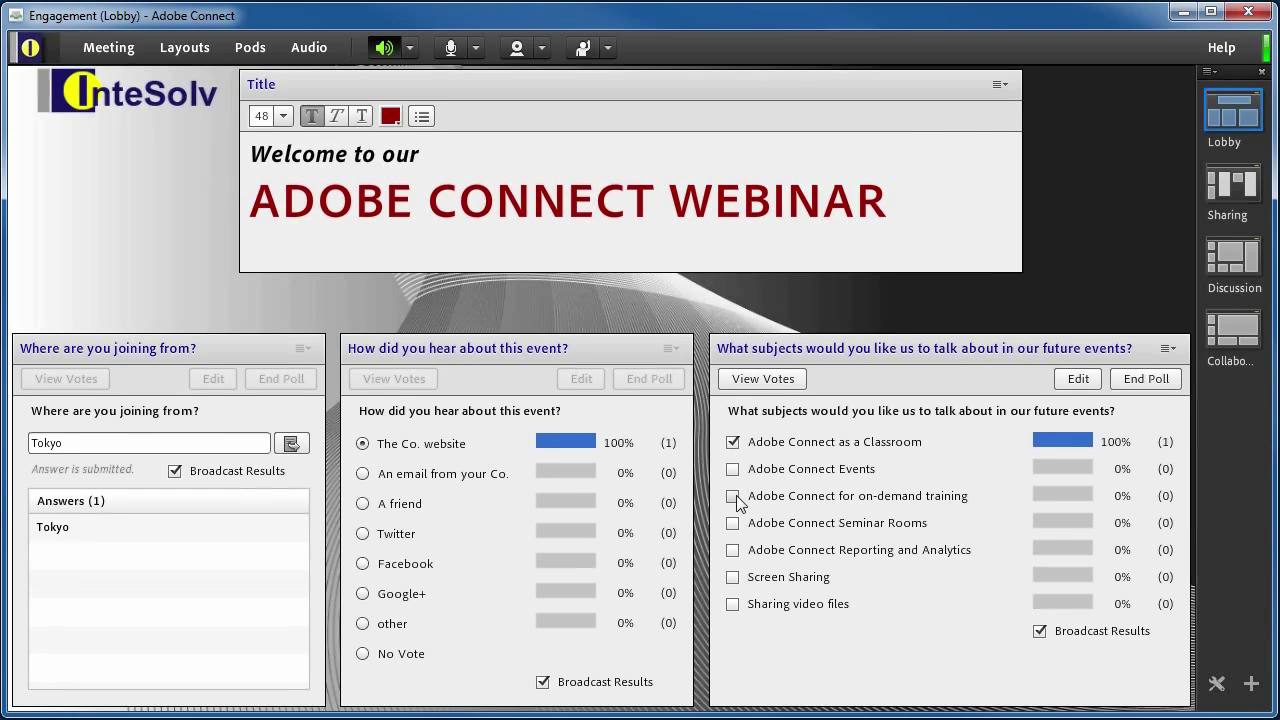
pyautogui.click(733, 496)
pyautogui.click(733, 550)
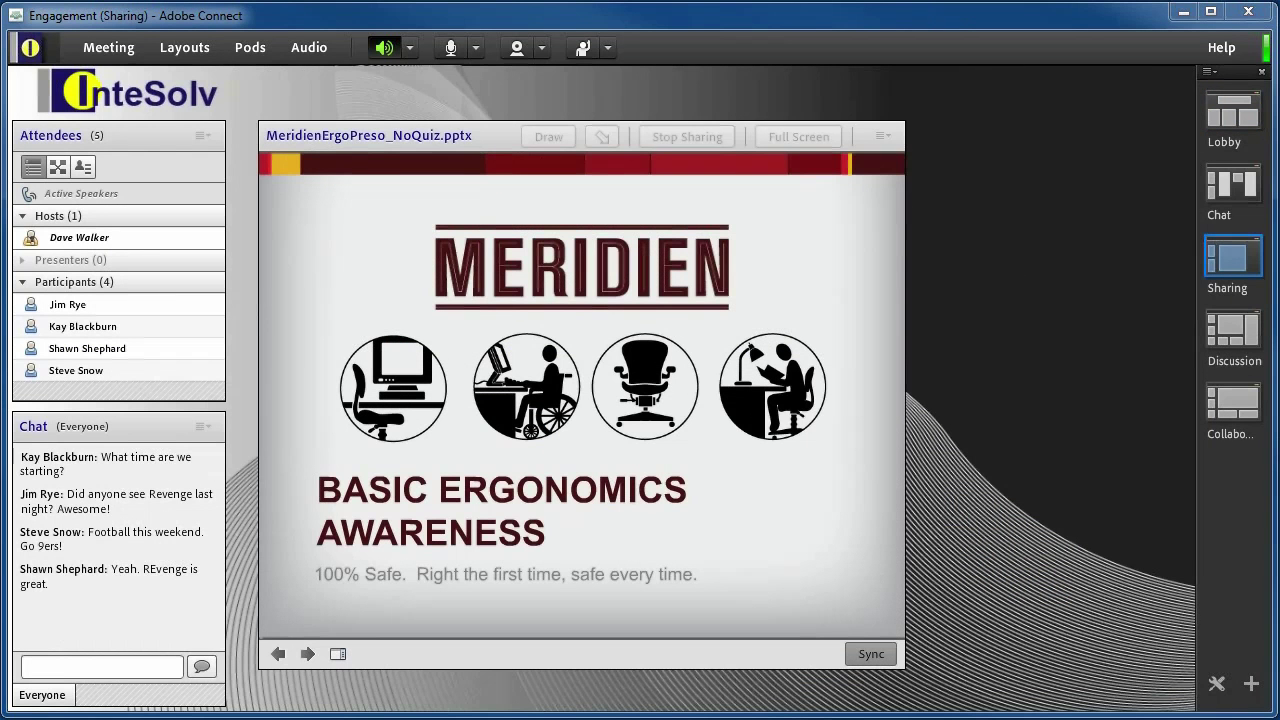
# Add a Q & A pod and fit it into the empty space beside the shared presentation, down to the window's lower edge
pyautogui.click(248, 49)
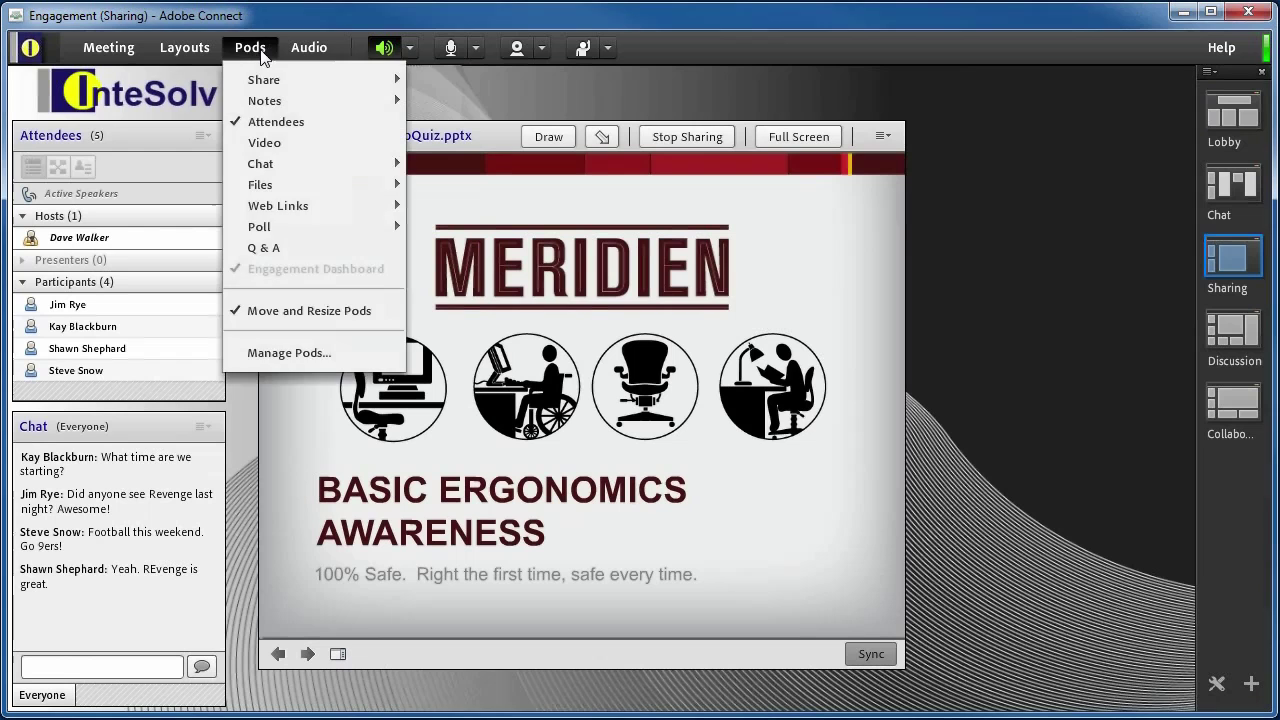
pyautogui.click(264, 250)
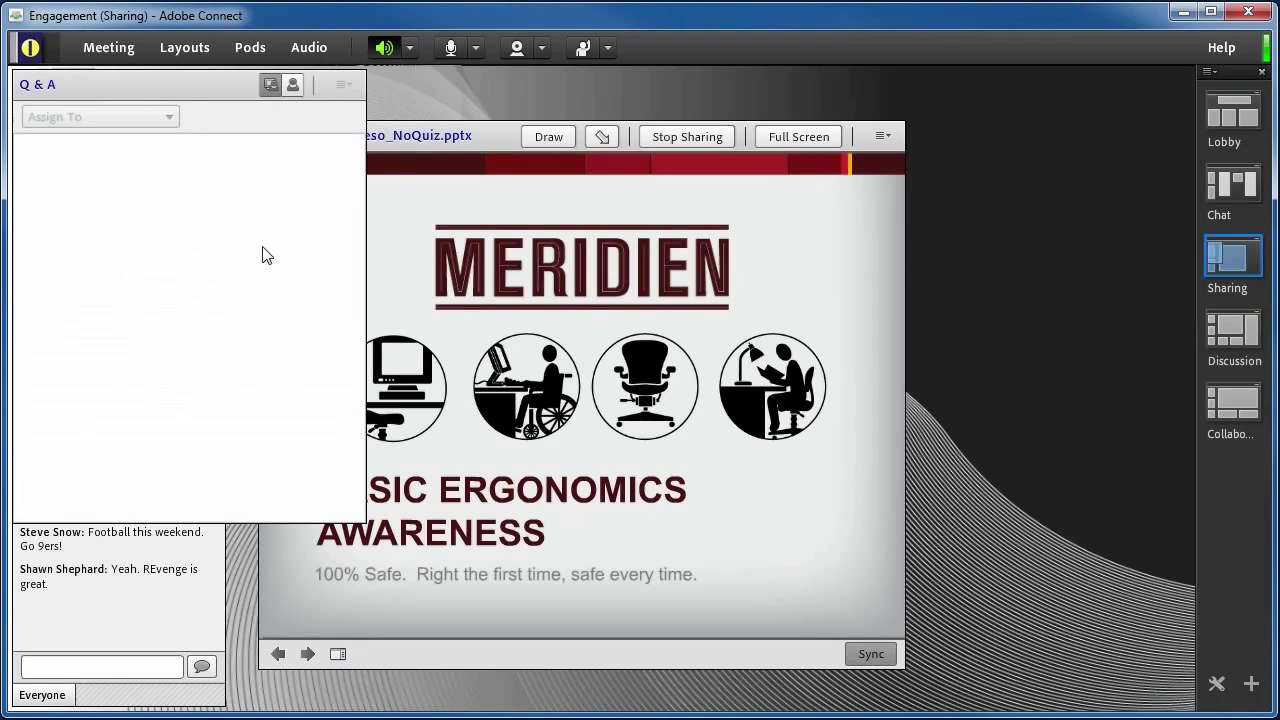
pyautogui.moveTo(174, 89); pyautogui.dragTo(1008, 80)
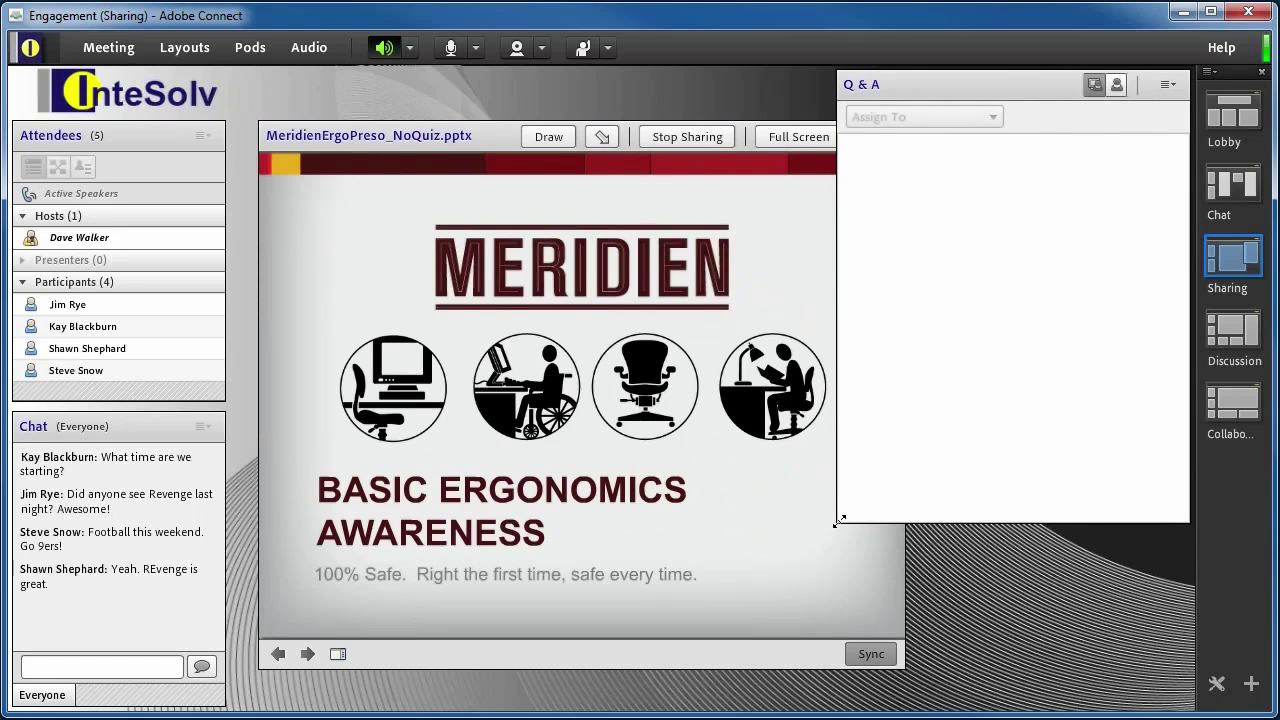
pyautogui.moveTo(837, 521); pyautogui.dragTo(916, 709)
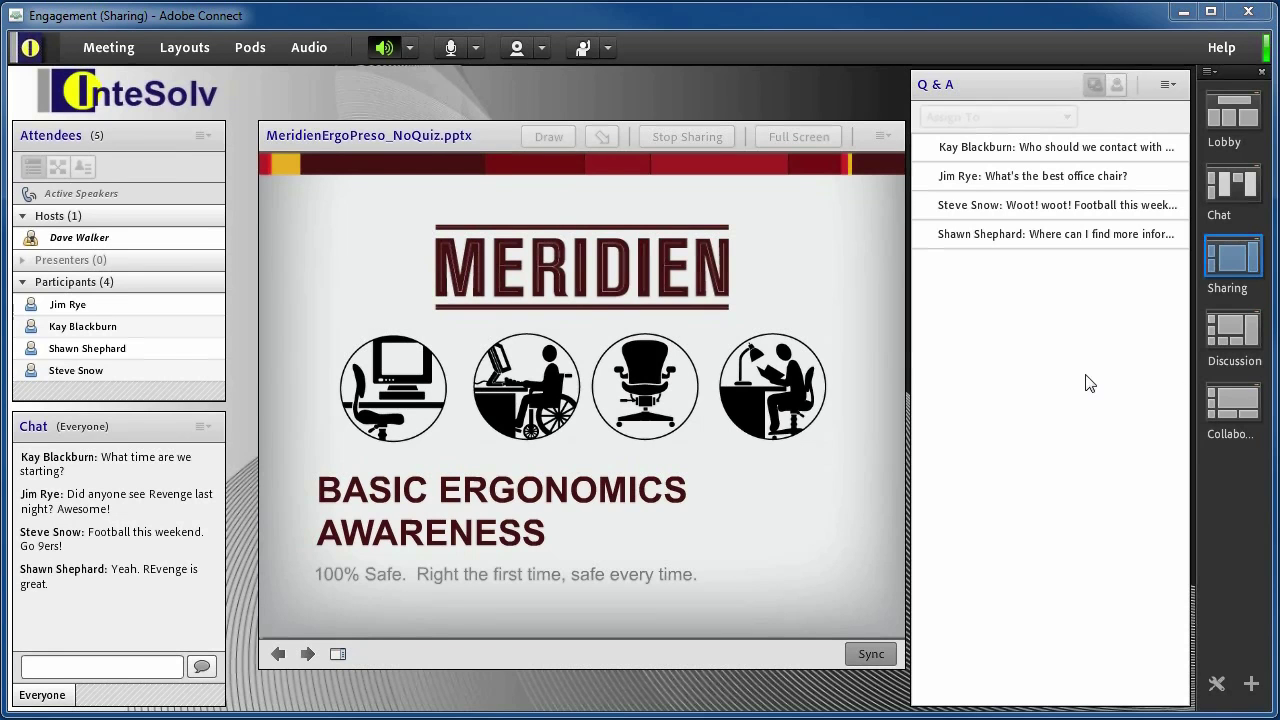
# Delete the off-topic "Woot! woot! Football this weekend!" entry from the Q & A pod
pyautogui.click(1030, 210)
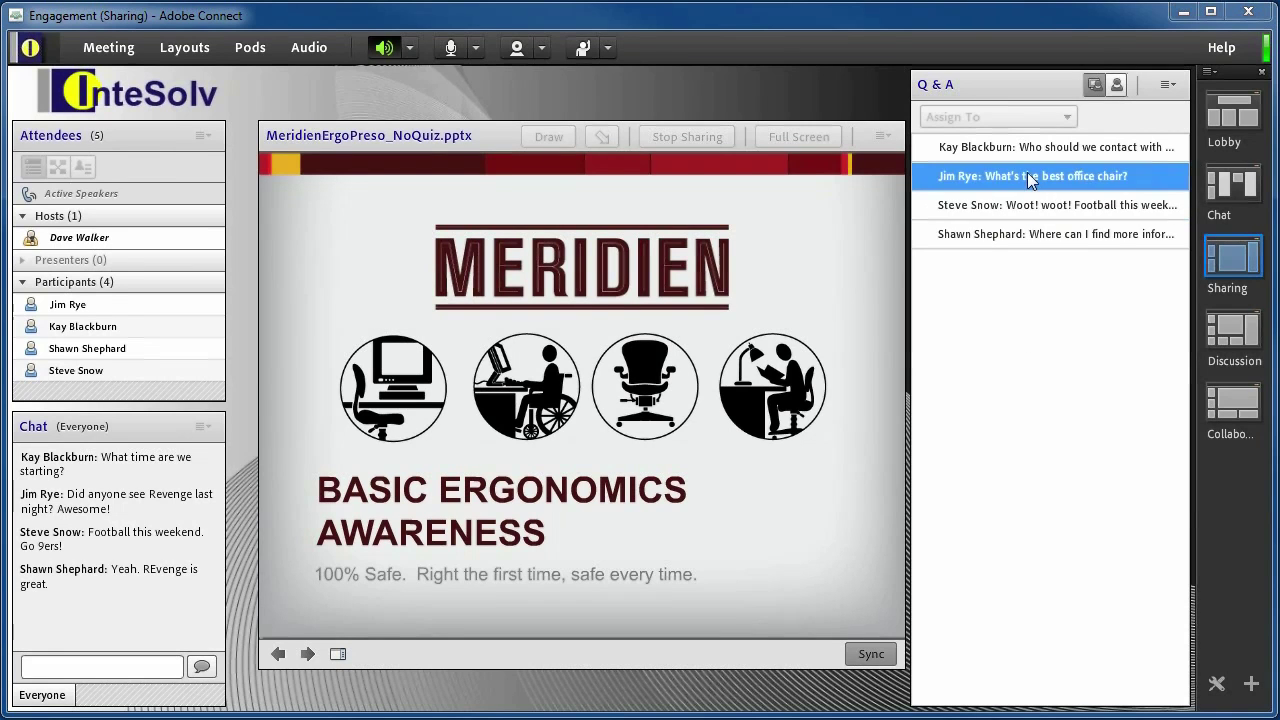
pyautogui.click(990, 176)
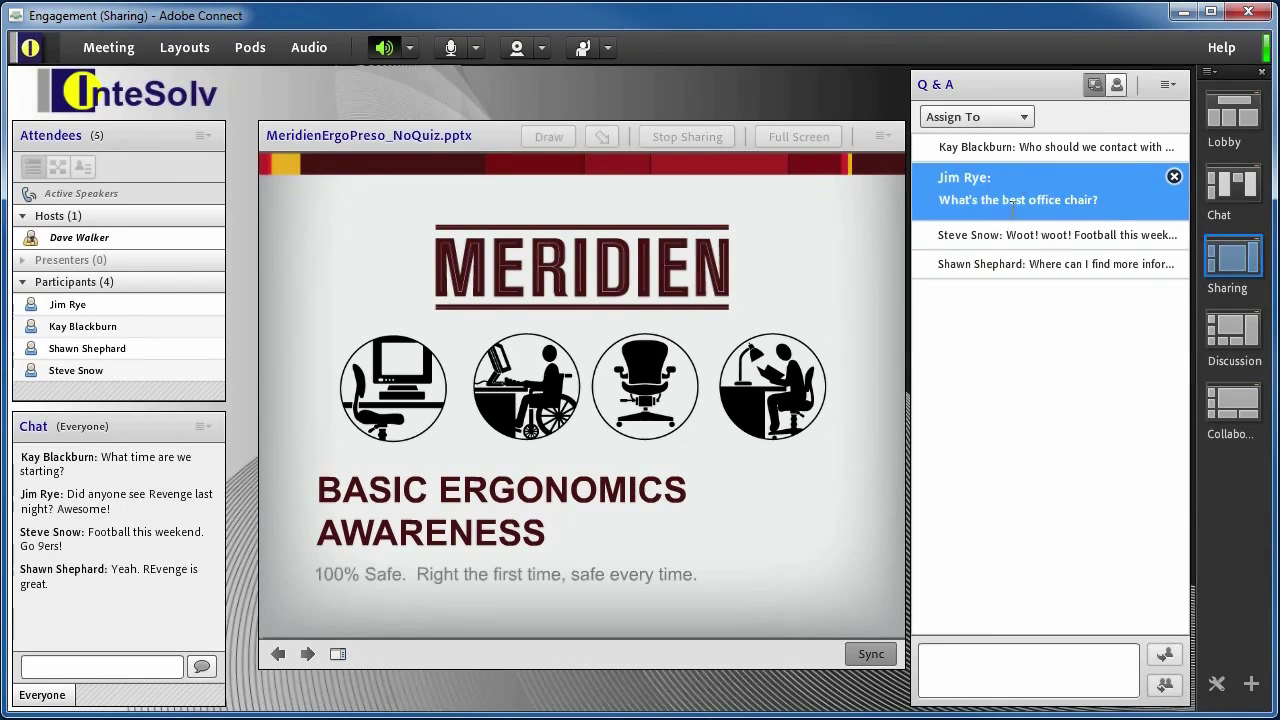
pyautogui.click(1030, 235)
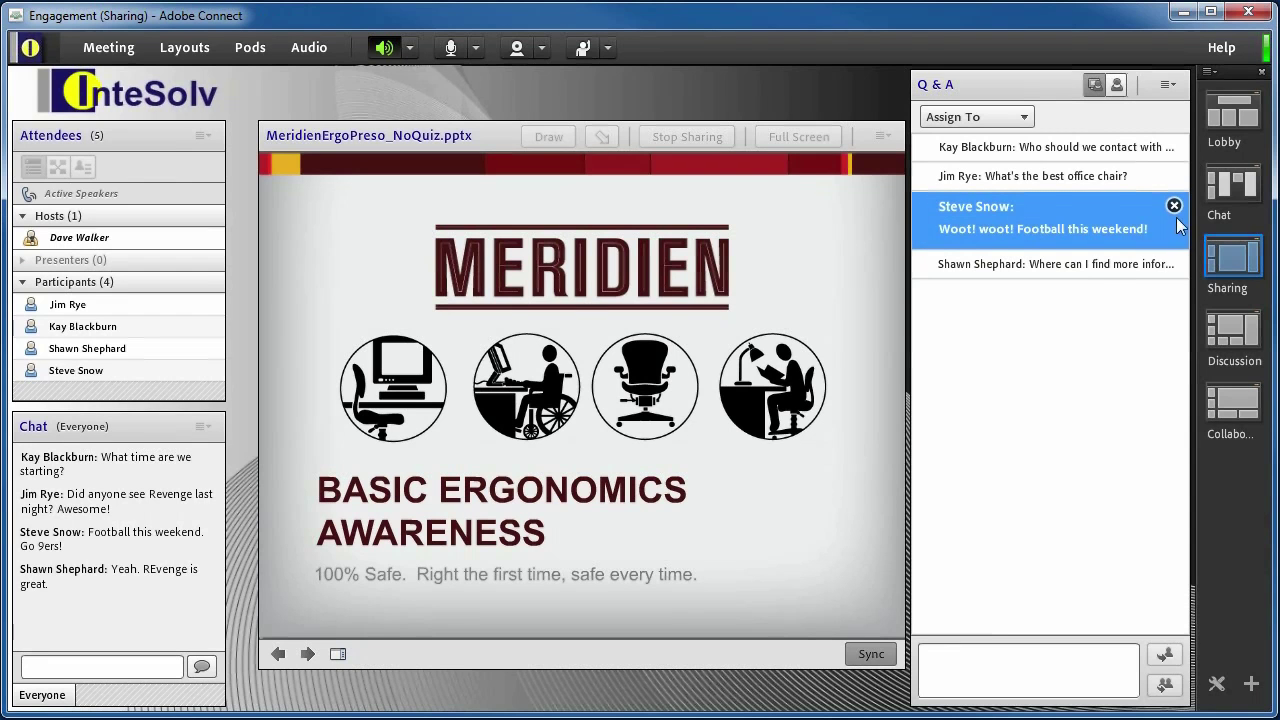
pyautogui.click(1173, 205)
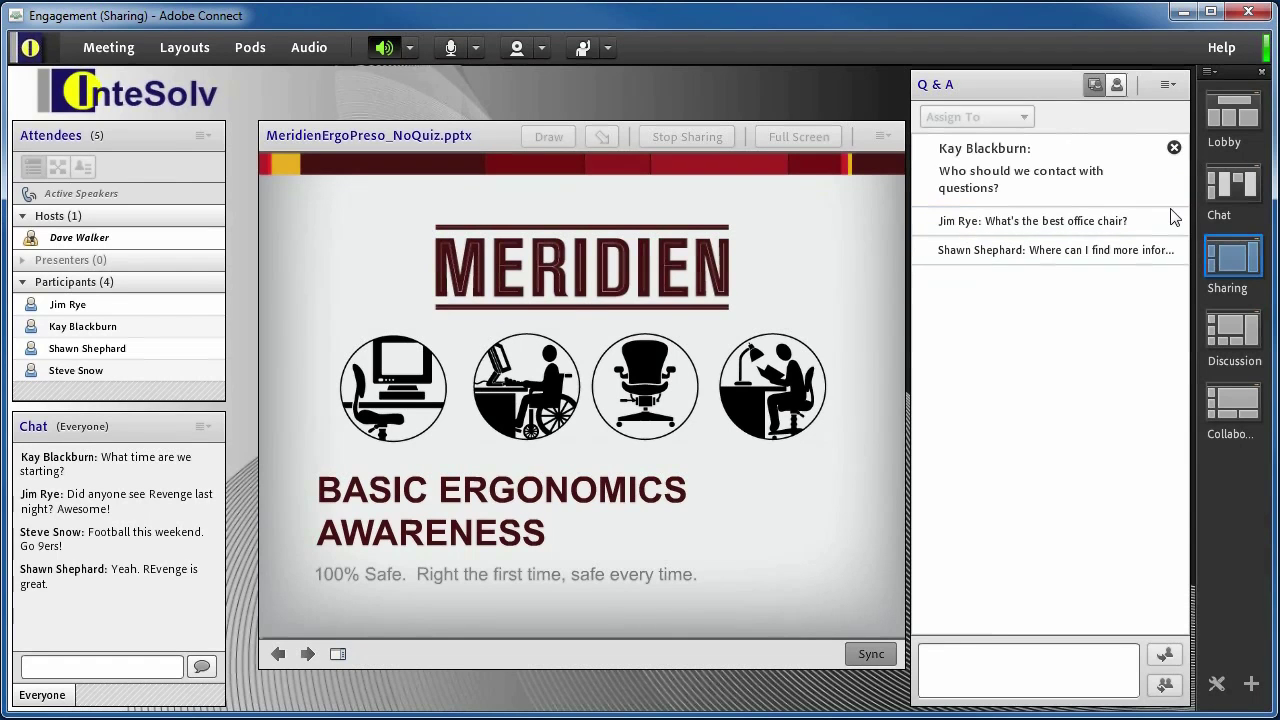
# Answer "Where can I find more information about this?" to everyone with a contact phone number, and check the Q & A pod's participant view
pyautogui.click(1022, 260)
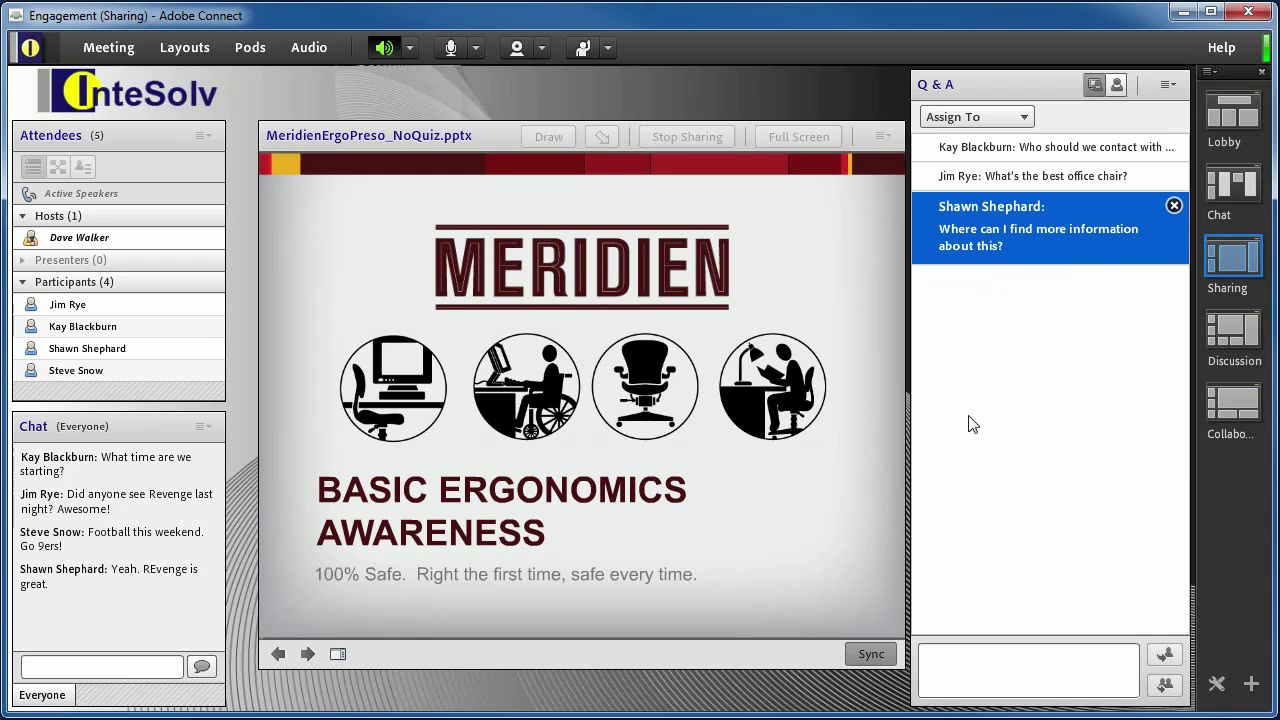
pyautogui.click(981, 666)
pyautogui.write('Contact me at 555-1212')
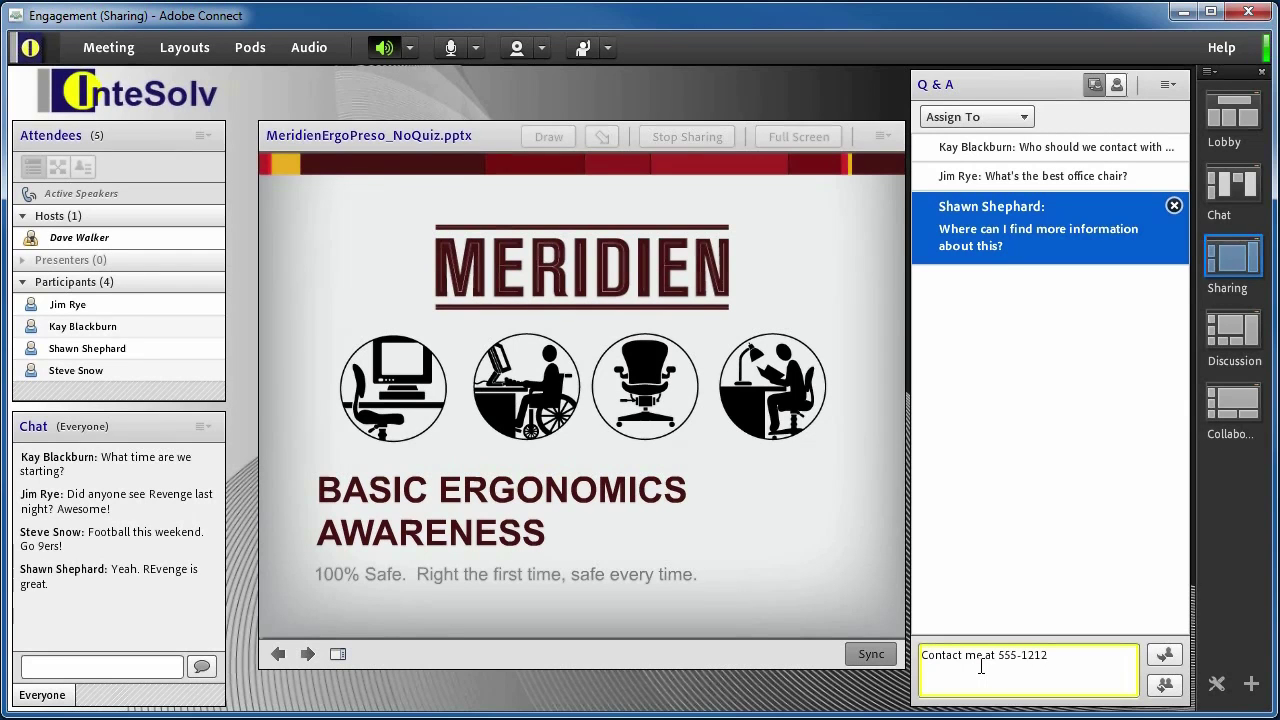
pyautogui.click(1163, 686)
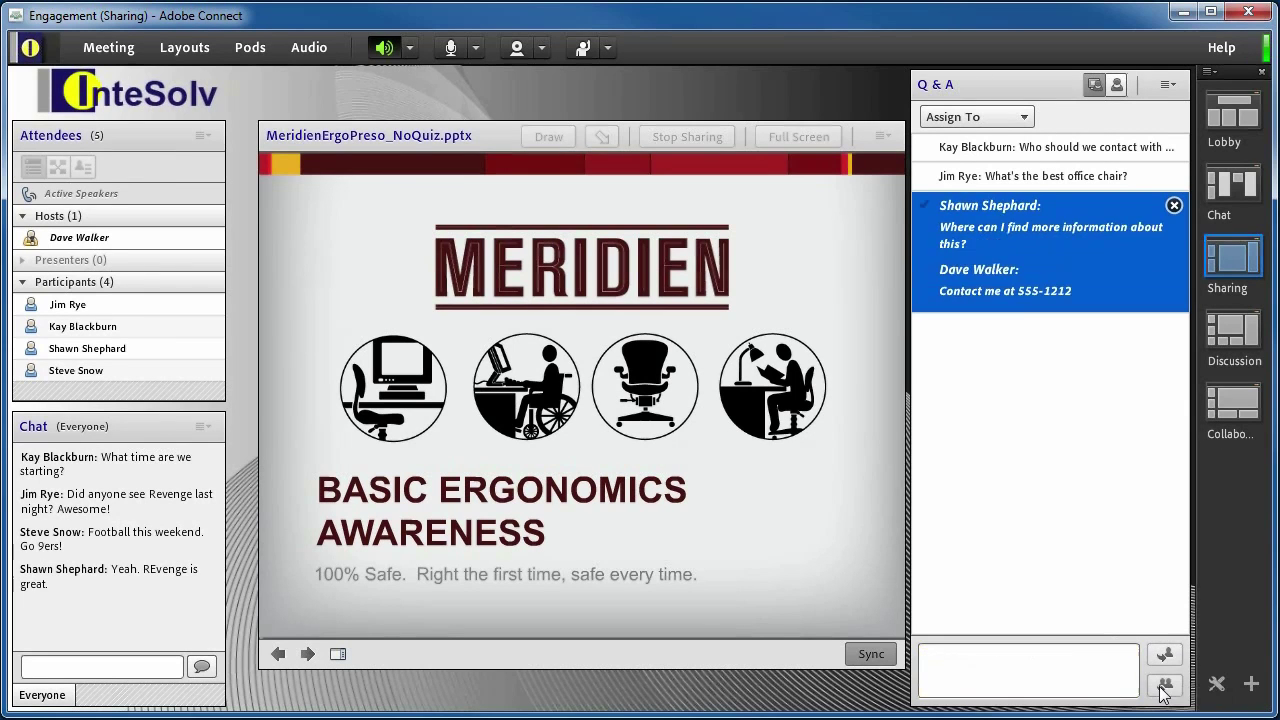
pyautogui.click(1122, 93)
pyautogui.click(1097, 90)
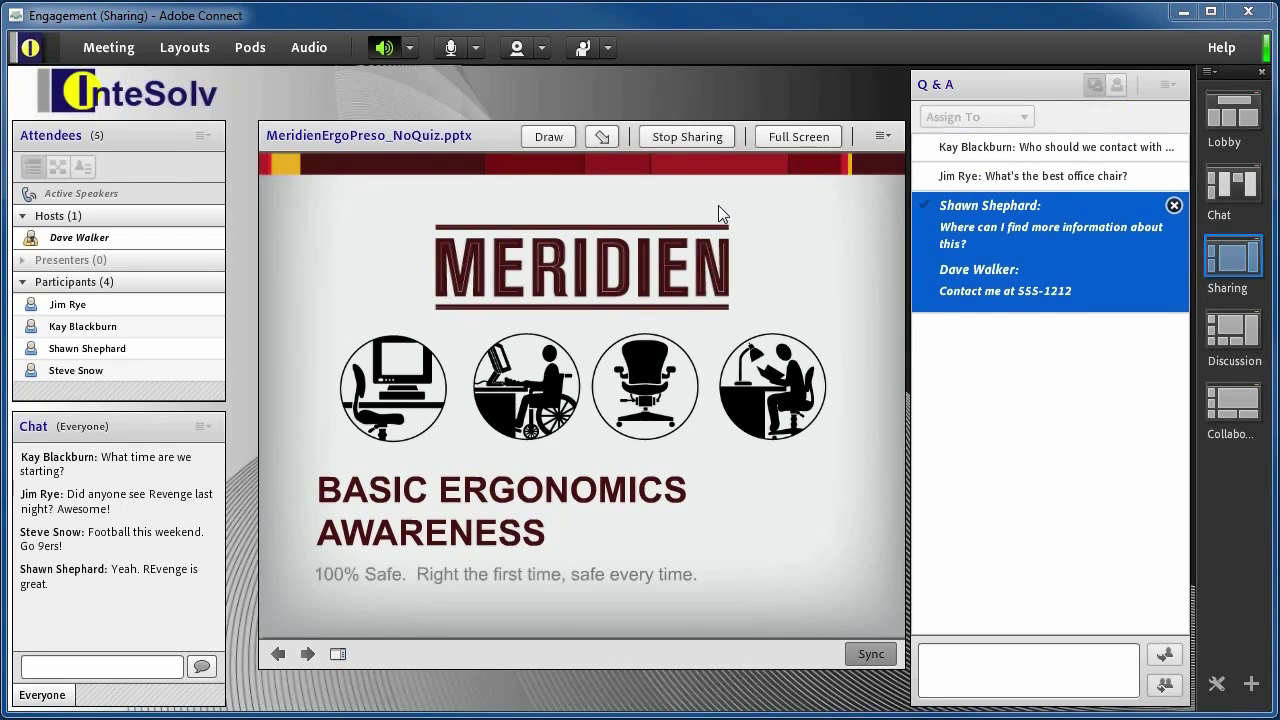
# Set your own status to Agree and list the attendees by status
pyautogui.click(610, 47)
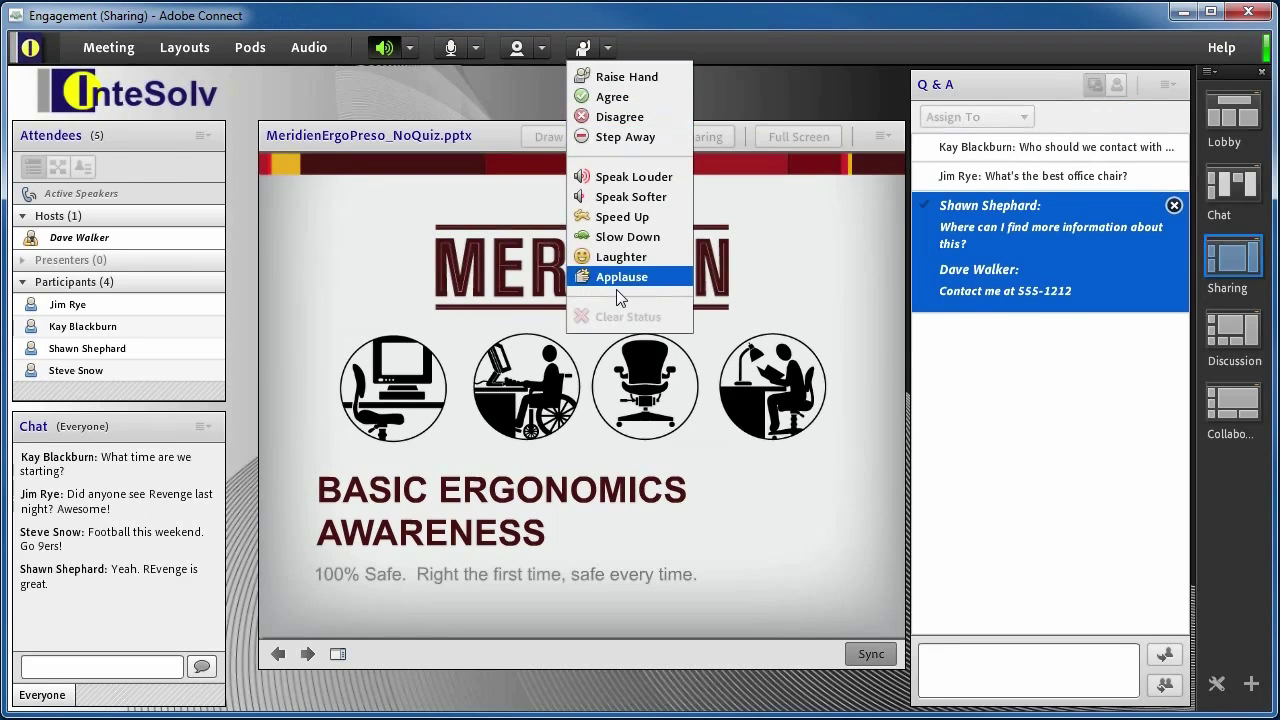
pyautogui.click(617, 96)
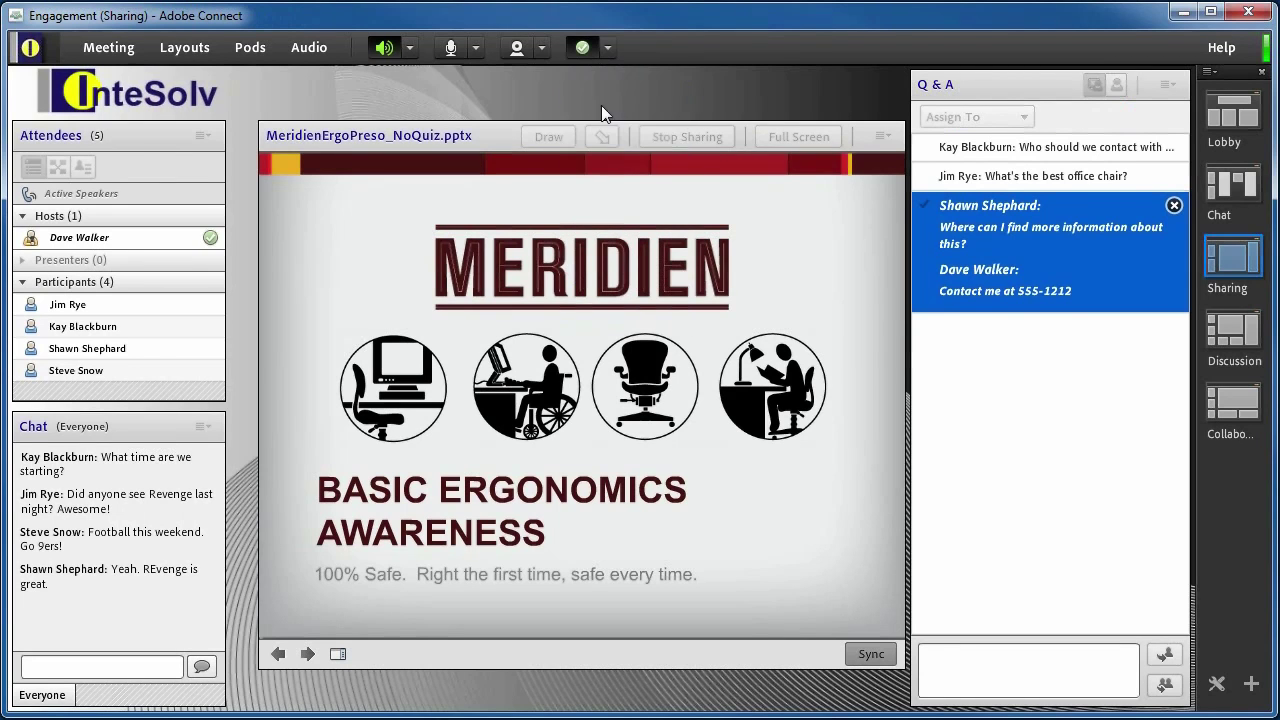
pyautogui.click(137, 242)
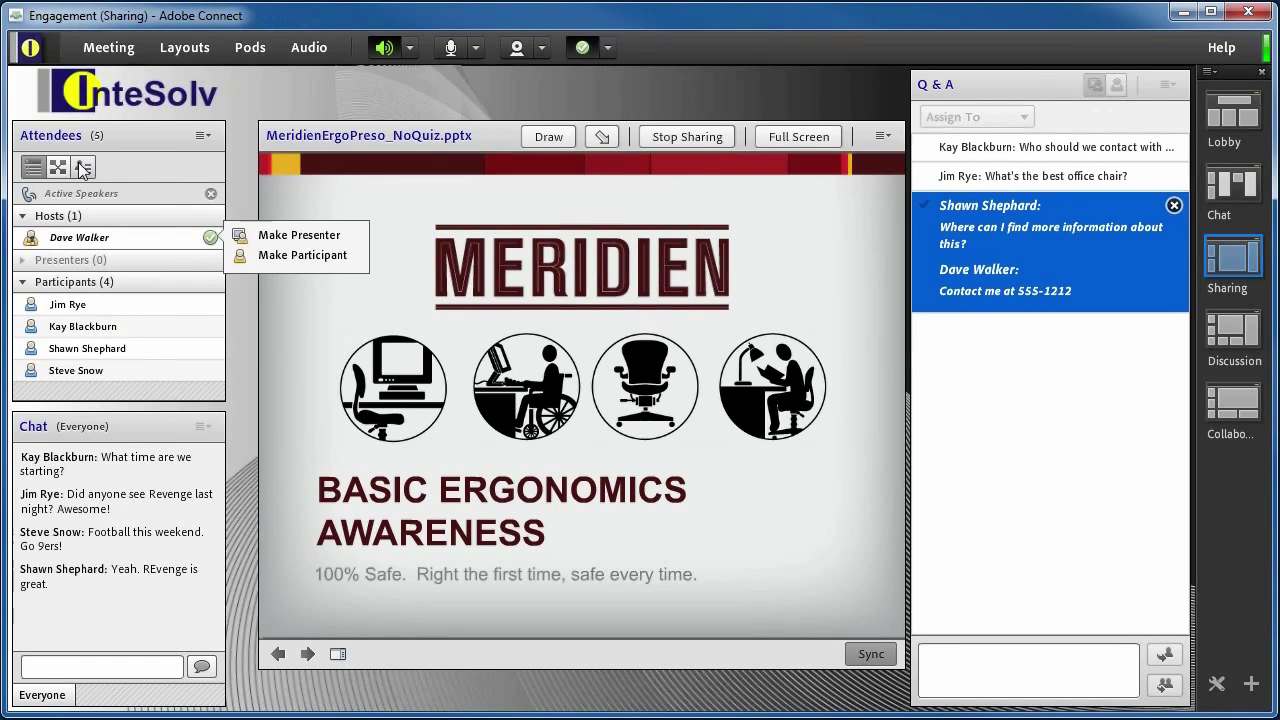
pyautogui.click(83, 166)
pyautogui.click(109, 261)
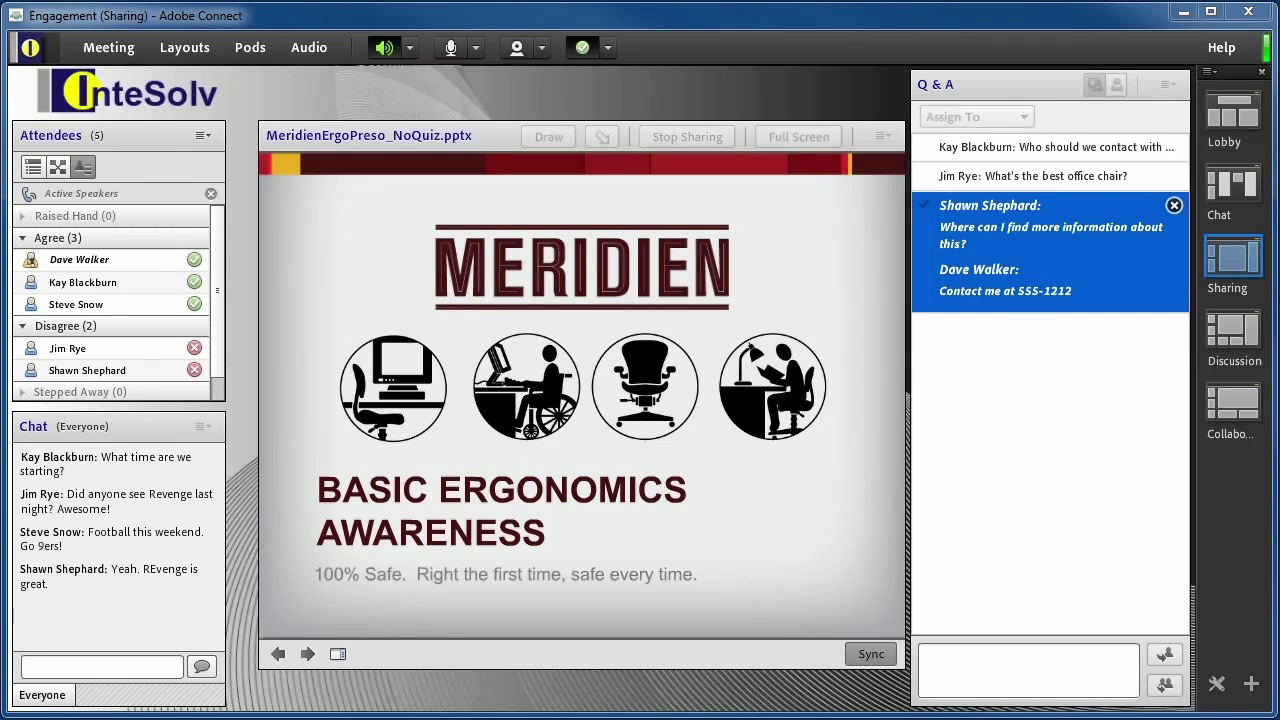
# Stop sharing the Meridien presentation and share a blank whiteboard in its place
pyautogui.click(670, 131)
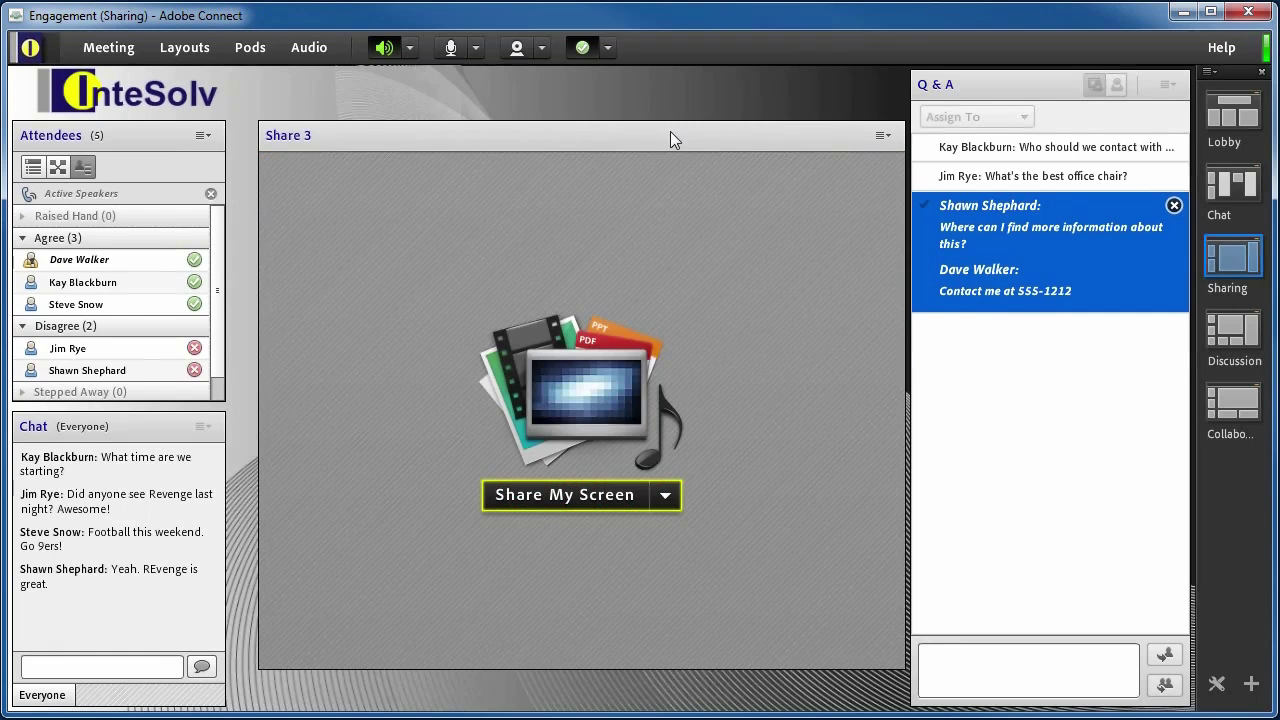
pyautogui.click(665, 495)
pyautogui.click(572, 570)
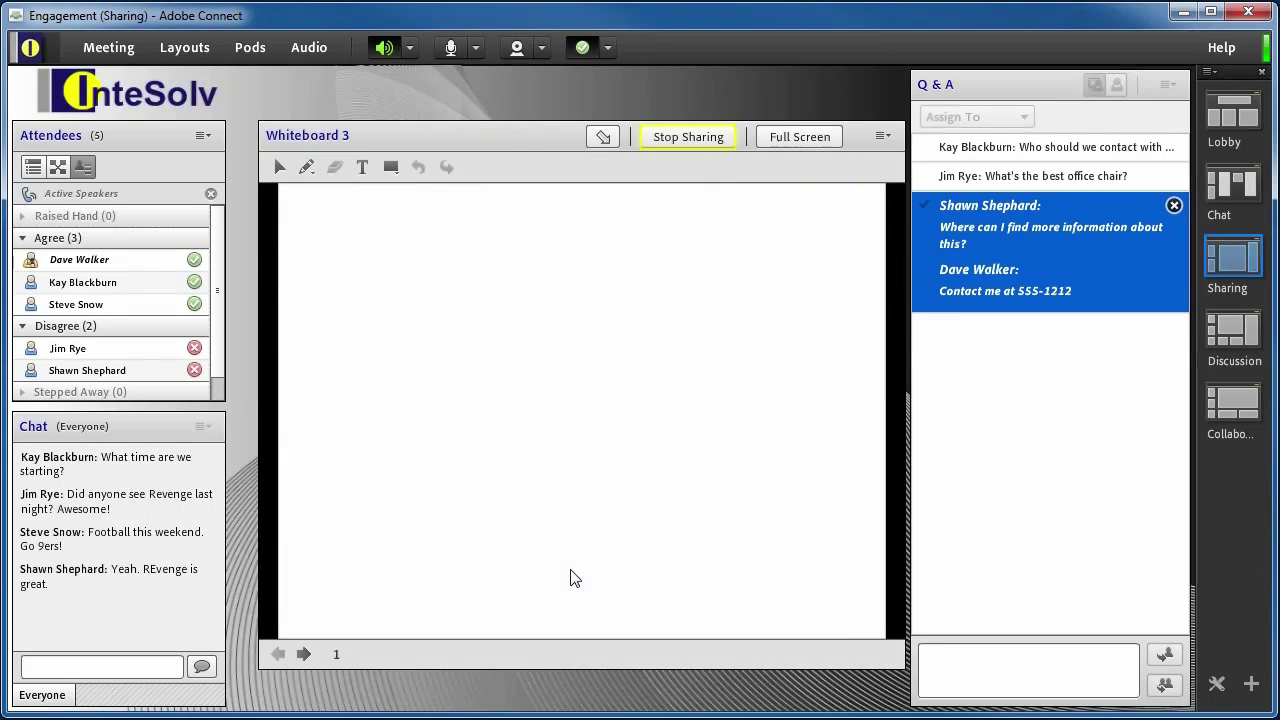
# Draw a freehand loop, a blue rectangle and an arrow pointing to the rectangle's lower corner on the whiteboard
pyautogui.click(306, 167)
pyautogui.moveTo(324, 245)
pyautogui.mouseDown()
pyautogui.moveTo(397, 276)
pyautogui.moveTo(345, 262)
pyautogui.mouseUp()
pyautogui.click(391, 167)
pyautogui.moveTo(543, 262)
pyautogui.mouseDown()
pyautogui.moveTo(626, 349)
pyautogui.moveTo(658, 352)
pyautogui.mouseUp()
pyautogui.click(391, 167)
pyautogui.click(429, 243)
pyautogui.moveTo(765, 515); pyautogui.dragTo(668, 370)
# Delete the freehand loop from the whiteboard
pyautogui.click(279, 167)
pyautogui.click(421, 287)
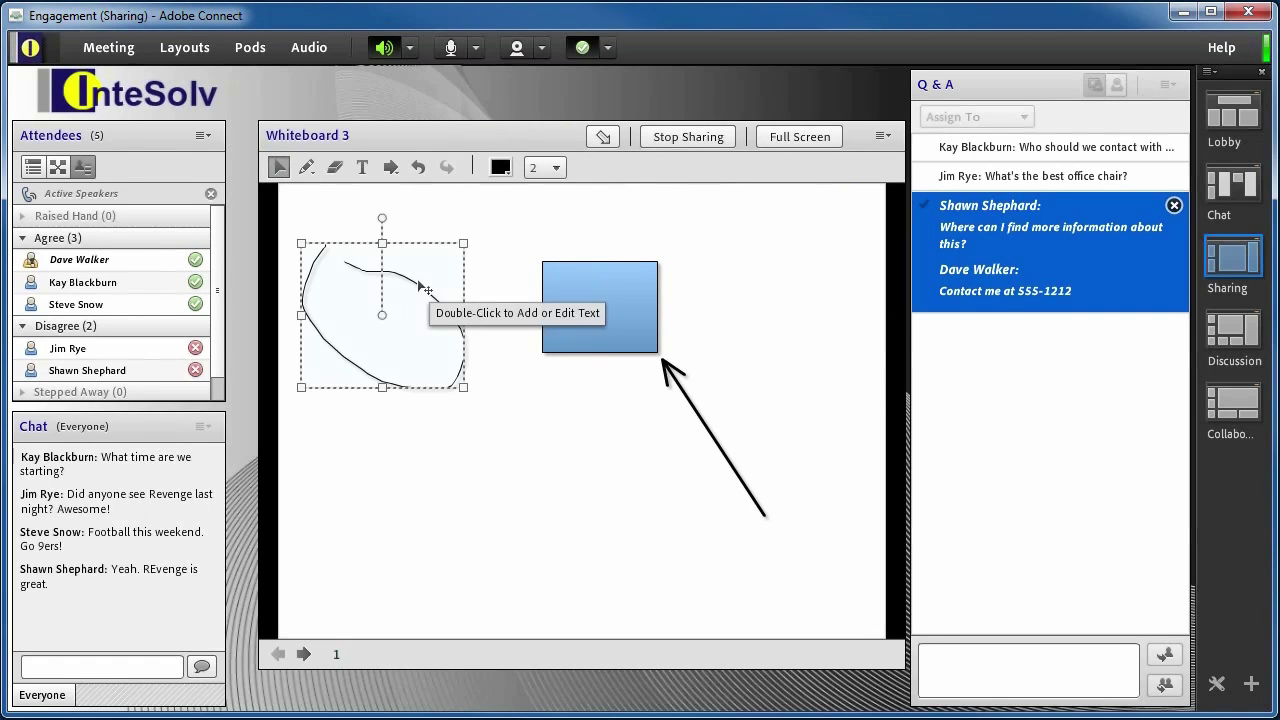
pyautogui.click(335, 167)
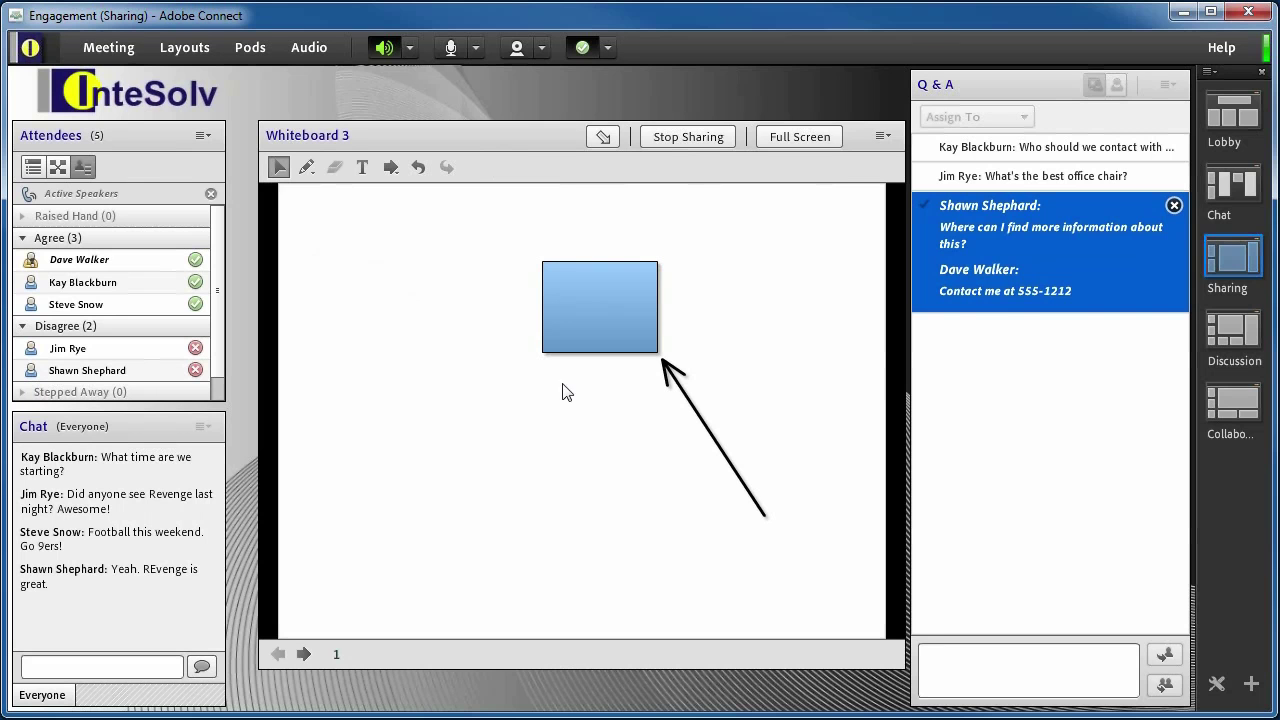
pyautogui.click(1134, 617)
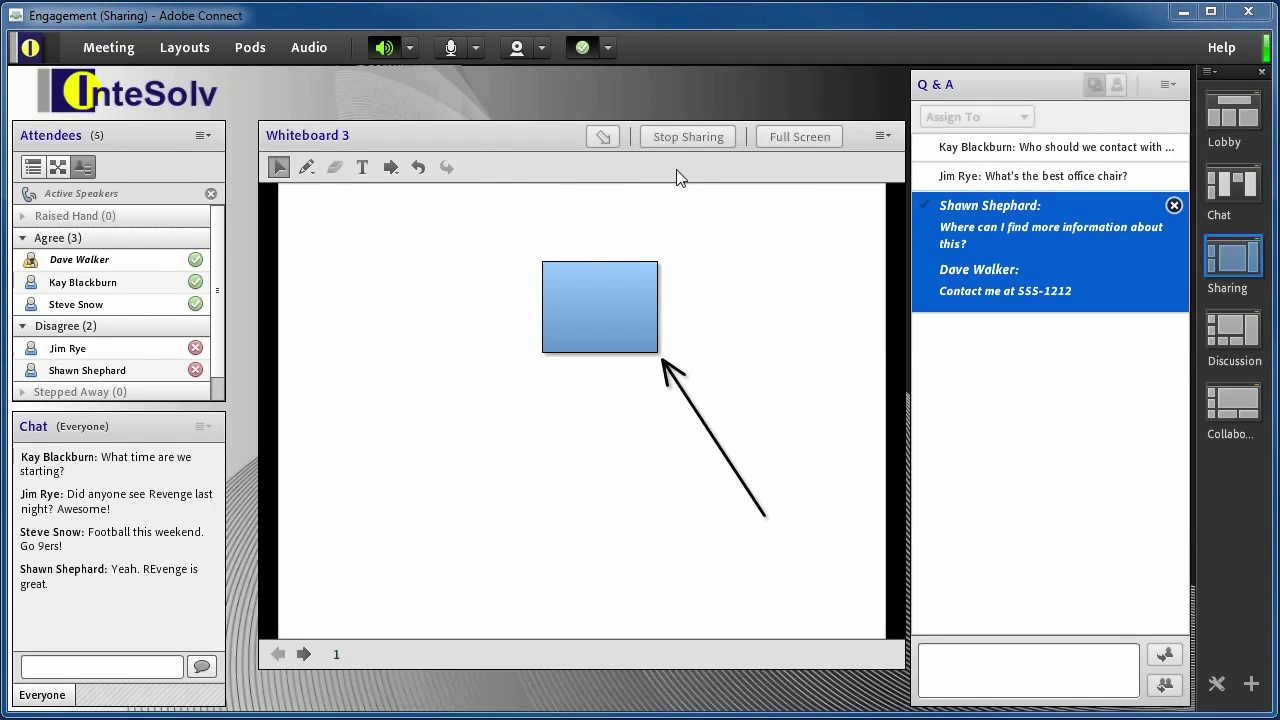
# Stop sharing the whiteboard and share the document 3400 Diagram Front.png instead
pyautogui.click(662, 137)
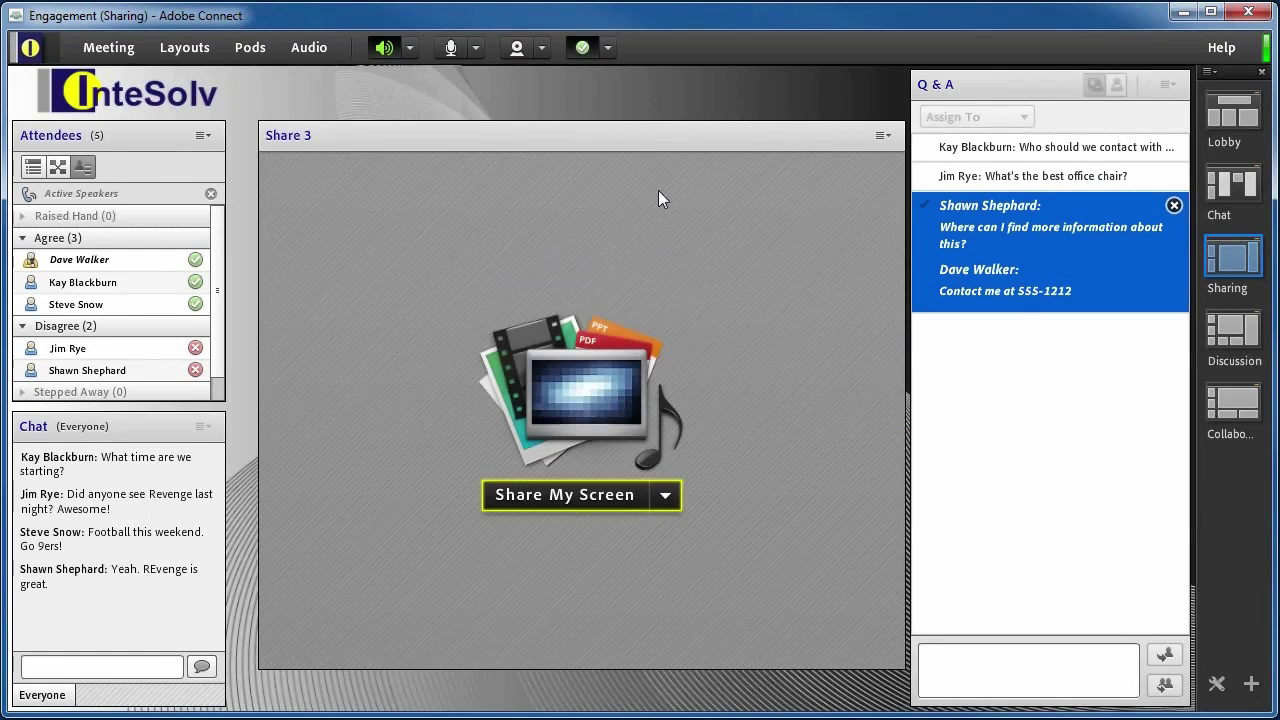
pyautogui.click(665, 496)
pyautogui.click(640, 549)
pyautogui.doubleClick(223, 103)
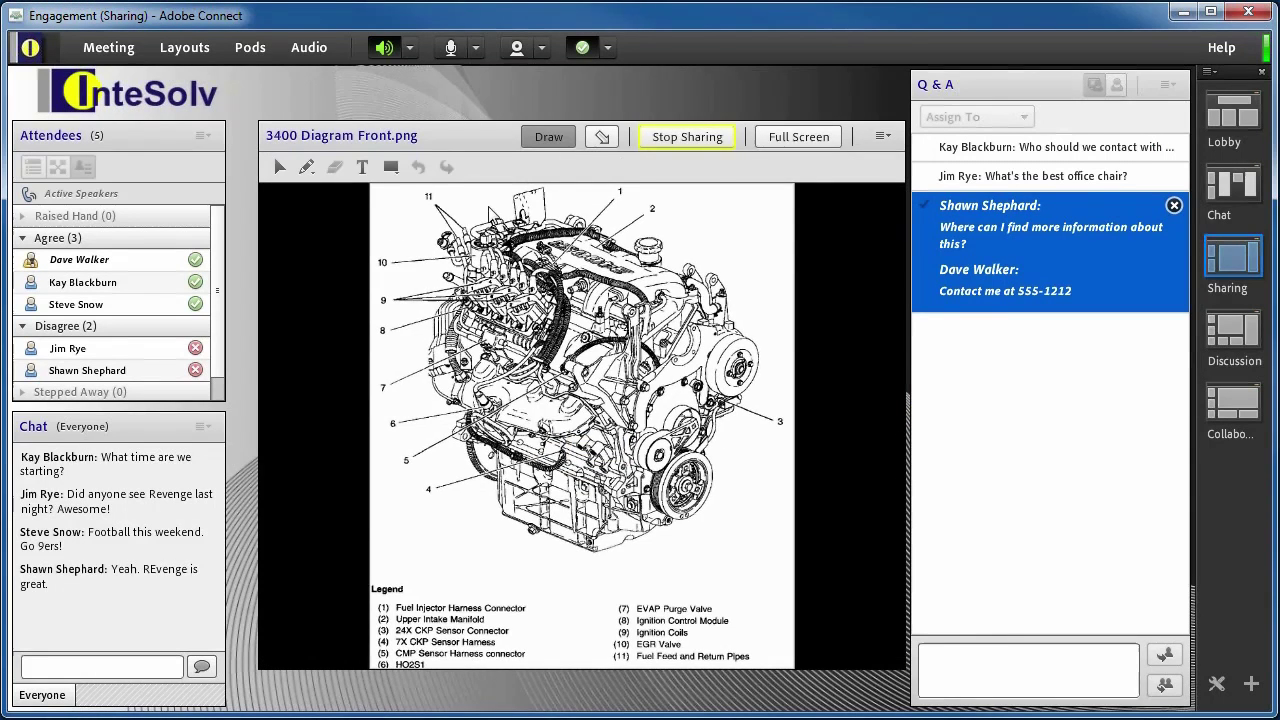
# Circle two engine parts on the diagram with ellipses that have a red outline of weight 4 and no fill
pyautogui.click(520, 167)
pyautogui.click(520, 283)
pyautogui.click(563, 167)
pyautogui.click(560, 250)
pyautogui.click(629, 167)
pyautogui.click(834, 204)
pyautogui.moveTo(455, 372); pyautogui.dragTo(506, 423)
pyautogui.moveTo(625, 421); pyautogui.dragTo(676, 475)
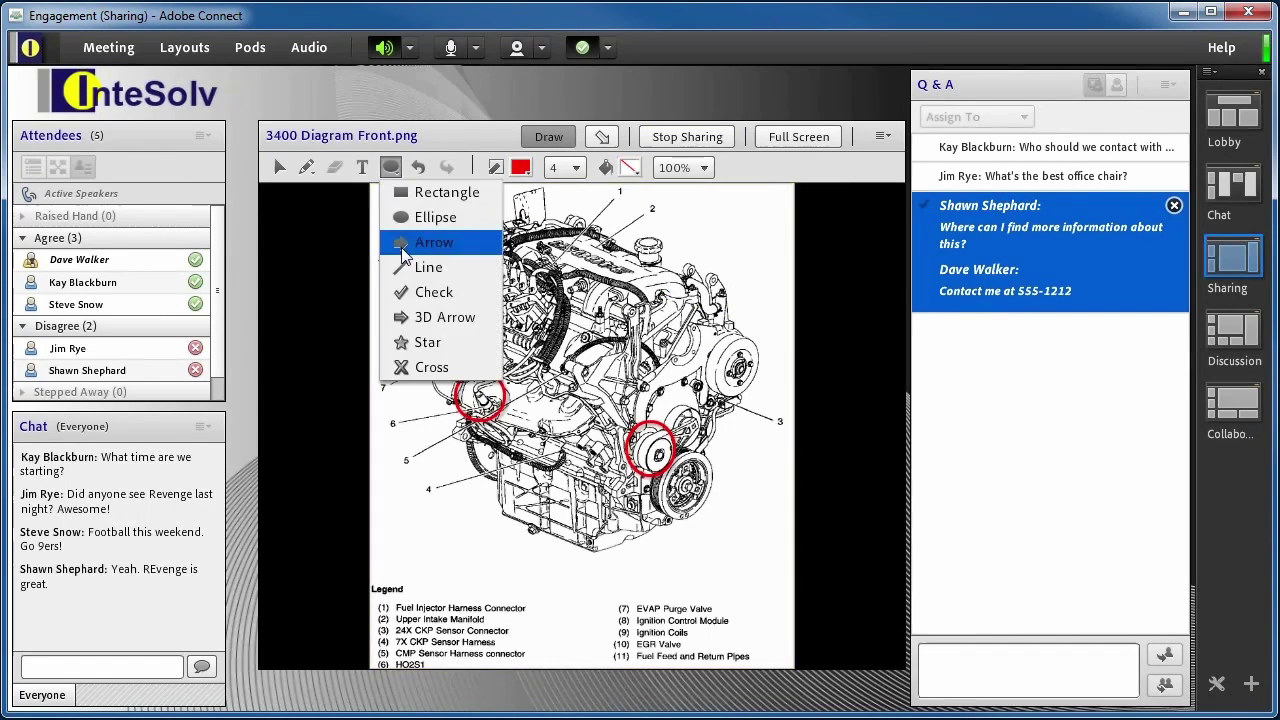
# Draw two red arrows of weight 5 on the diagram, pointing at the filler cap and the upper pulley
pyautogui.click(403, 250)
pyautogui.click(500, 167)
pyautogui.click(503, 288)
pyautogui.moveTo(750, 202); pyautogui.dragTo(662, 254)
pyautogui.moveTo(765, 505); pyautogui.dragTo(747, 402)
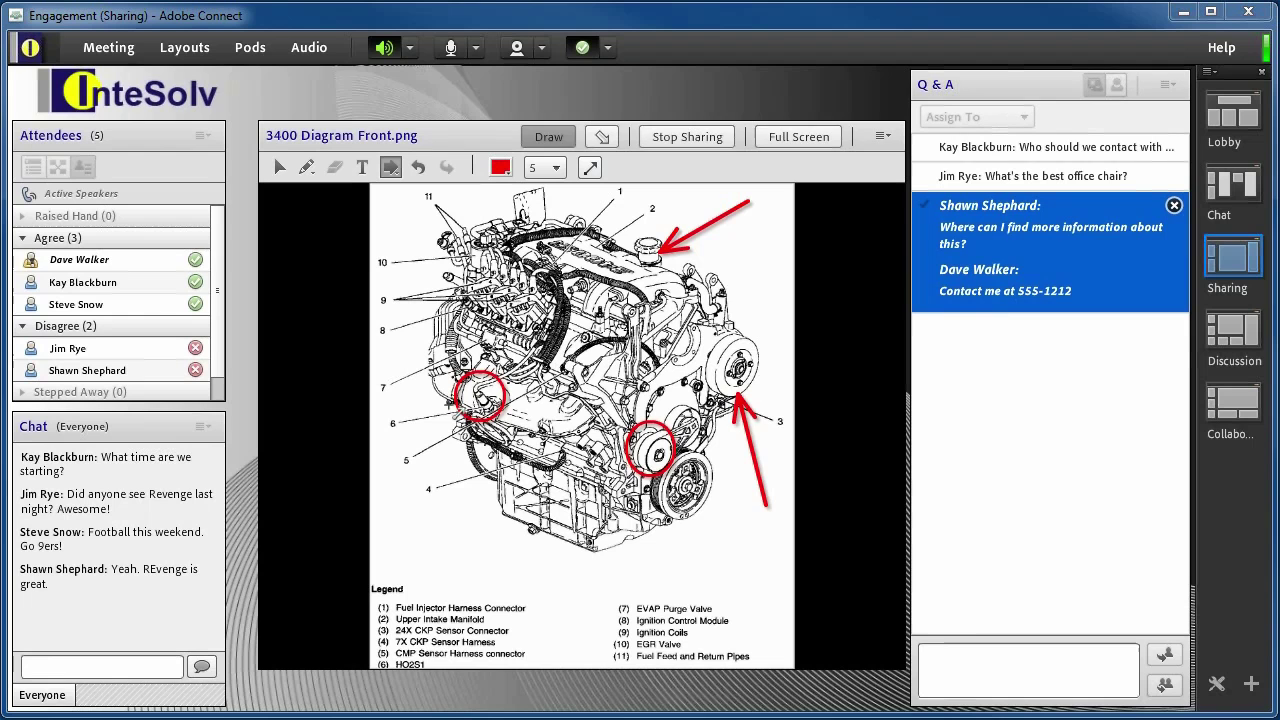
# Show attendees by role and give the two participants with a Disagree status enhanced participant rights
pyautogui.click(33, 167)
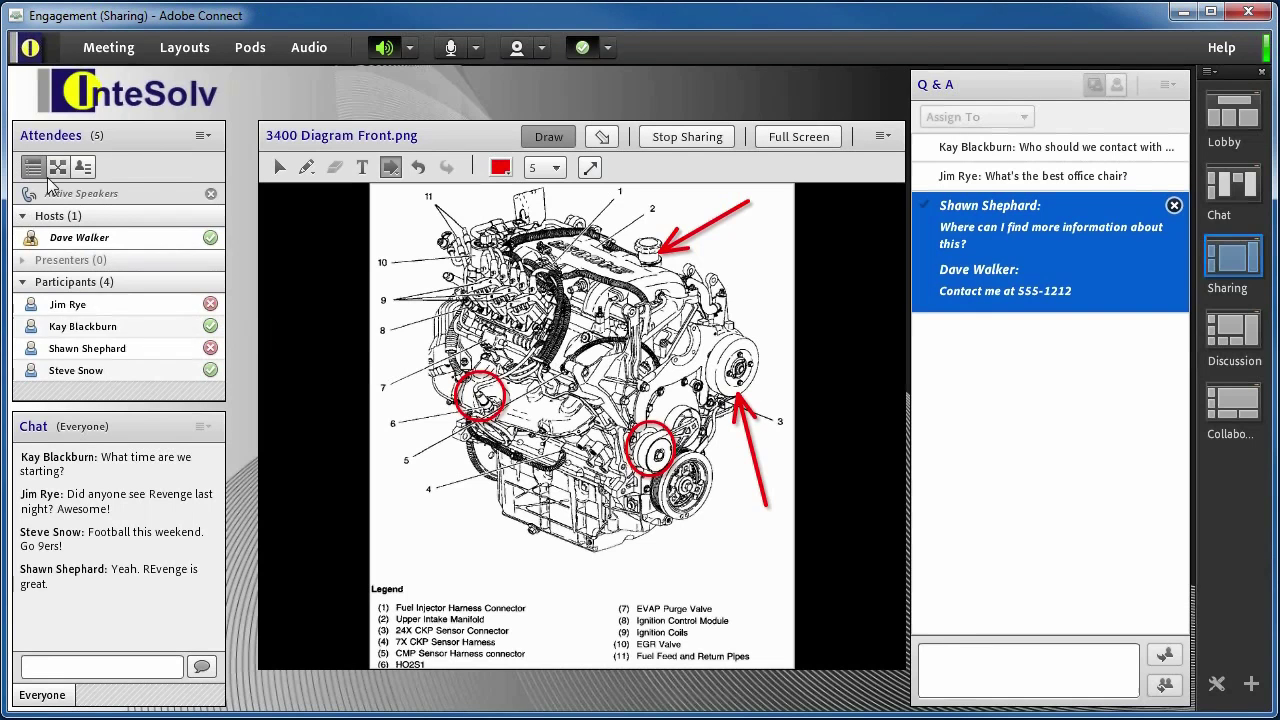
pyautogui.click(141, 302)
pyautogui.keyDown('ctrl'); pyautogui.click(145, 350); pyautogui.keyUp('ctrl')
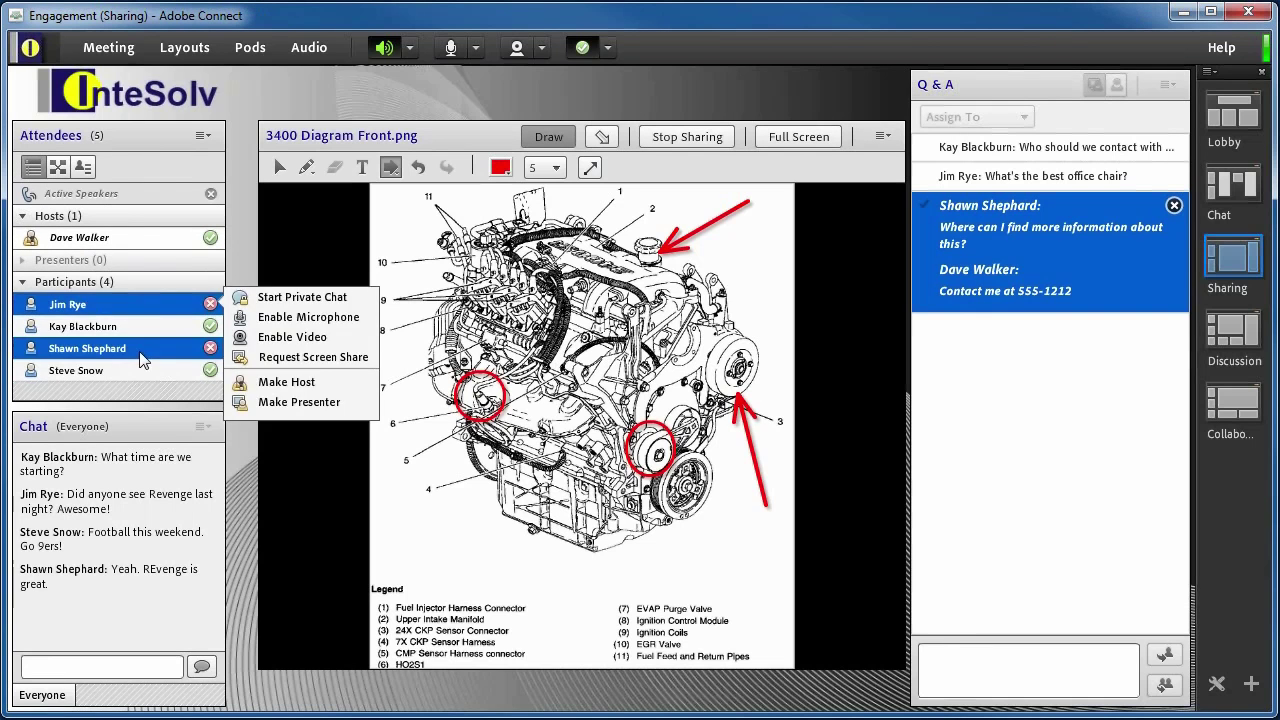
pyautogui.click(199, 135)
pyautogui.moveTo(200, 302)
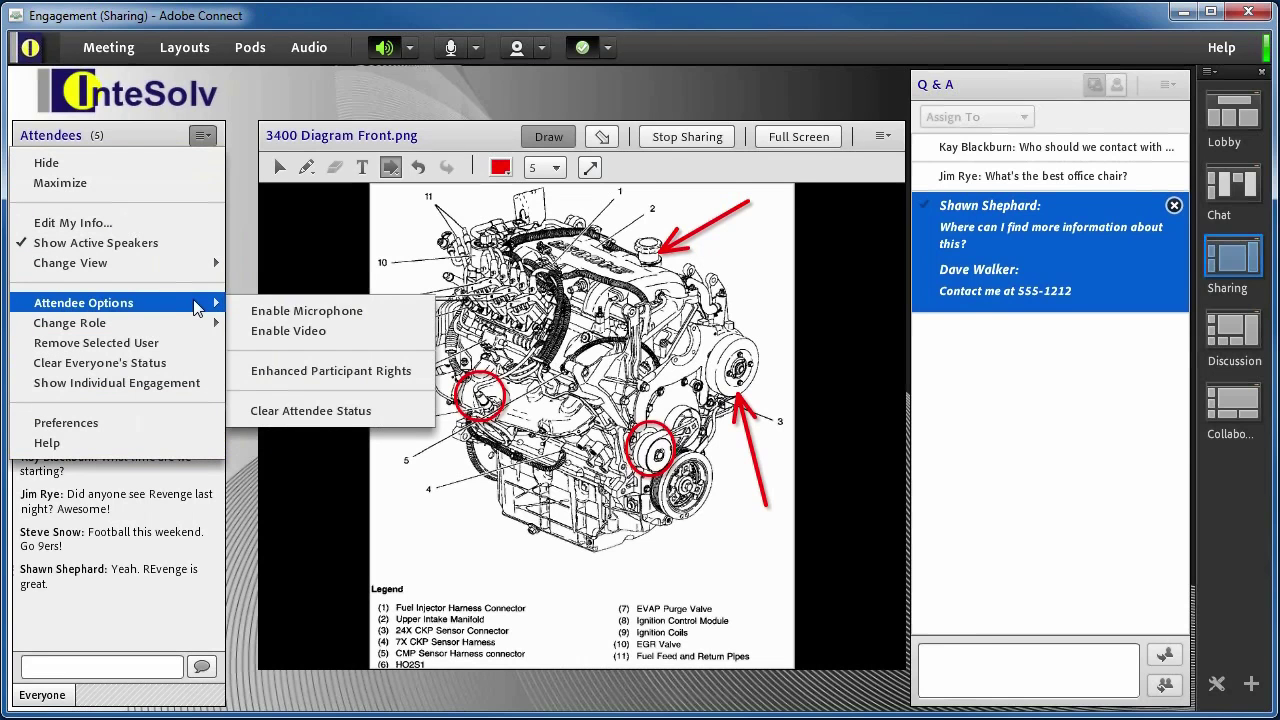
pyautogui.click(277, 369)
pyautogui.click(440, 472)
pyautogui.click(747, 529)
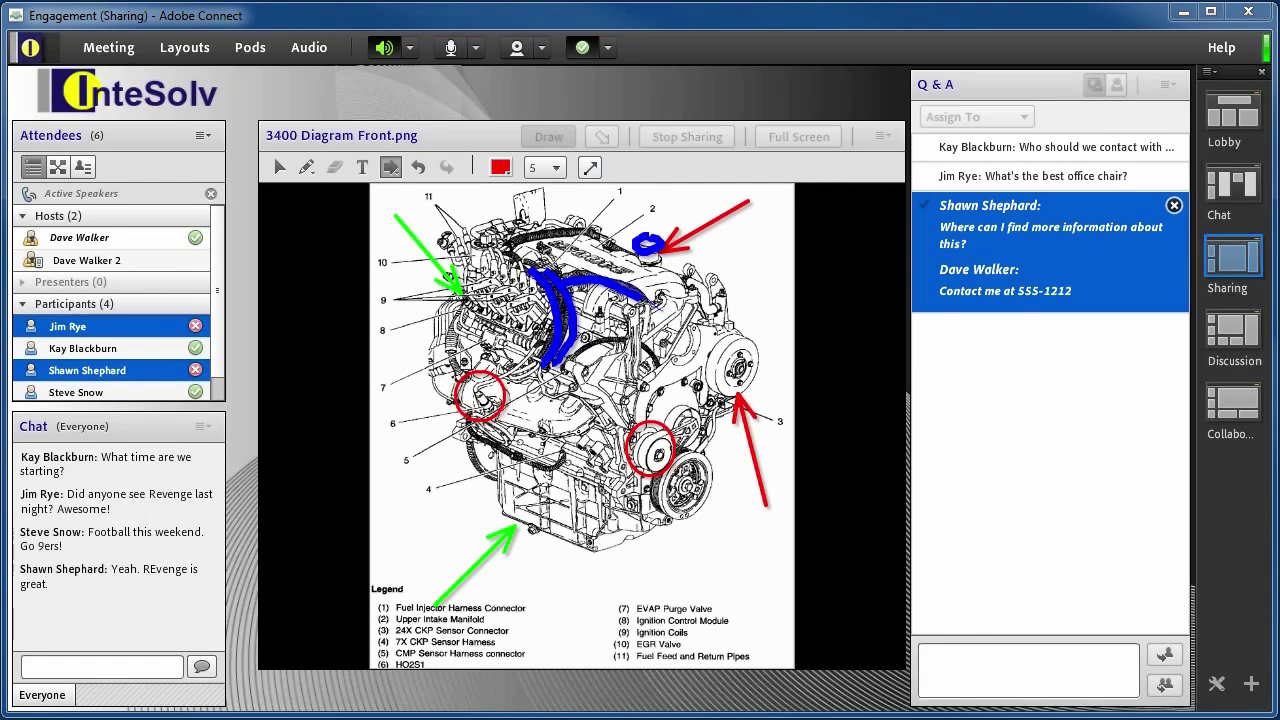
# Switch to the Collaboration layout and add the uploaded file MeridienErgoPreso_NoQuiz.pptx to the File Share pod
pyautogui.click(1226, 410)
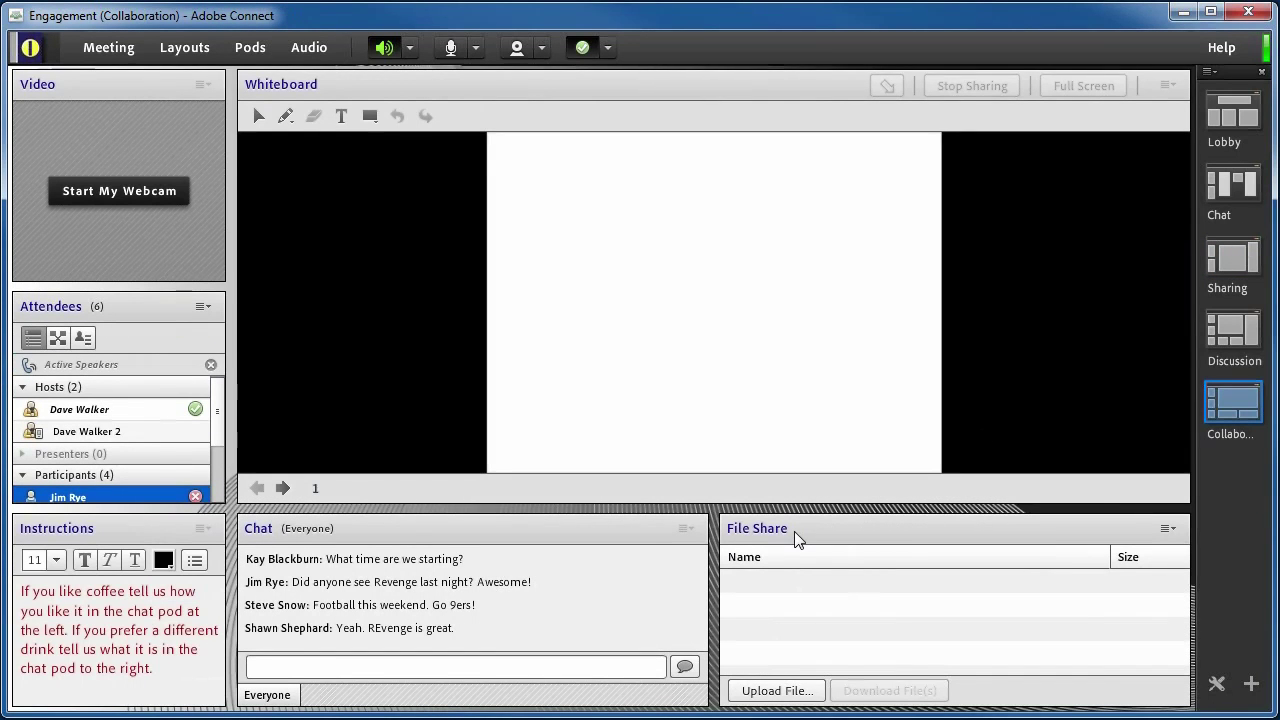
pyautogui.click(781, 688)
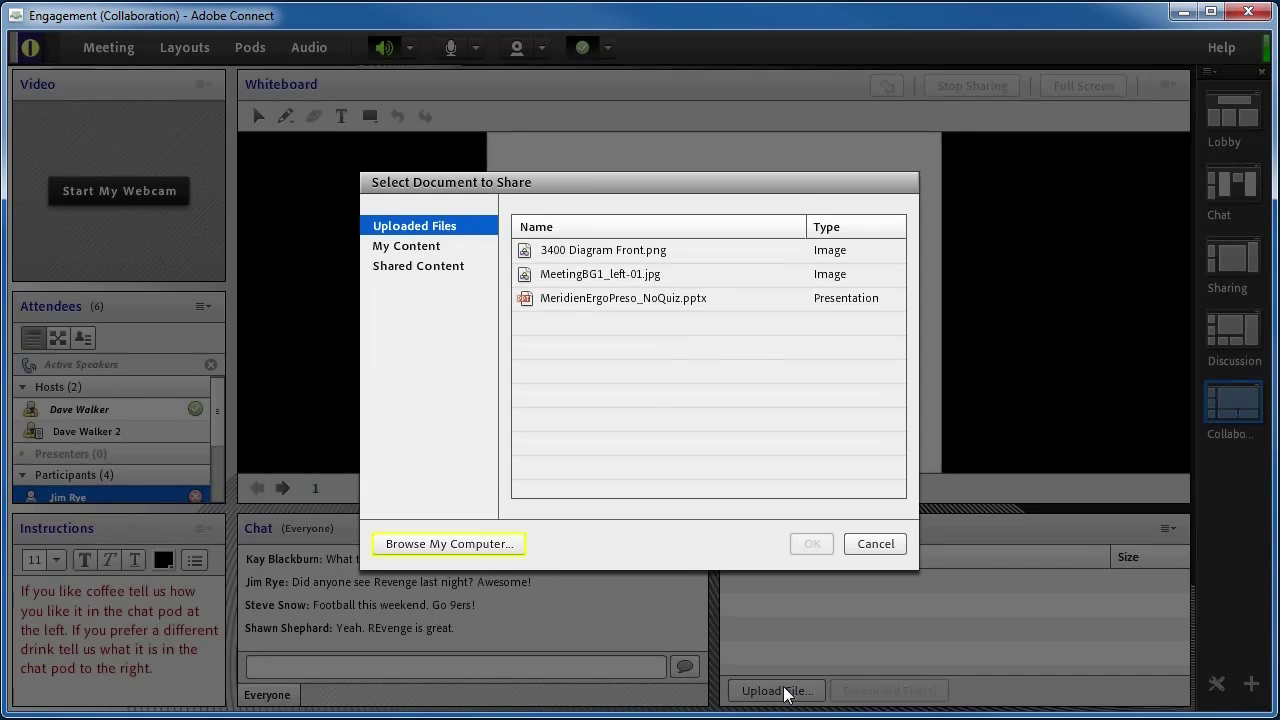
pyautogui.click(522, 300)
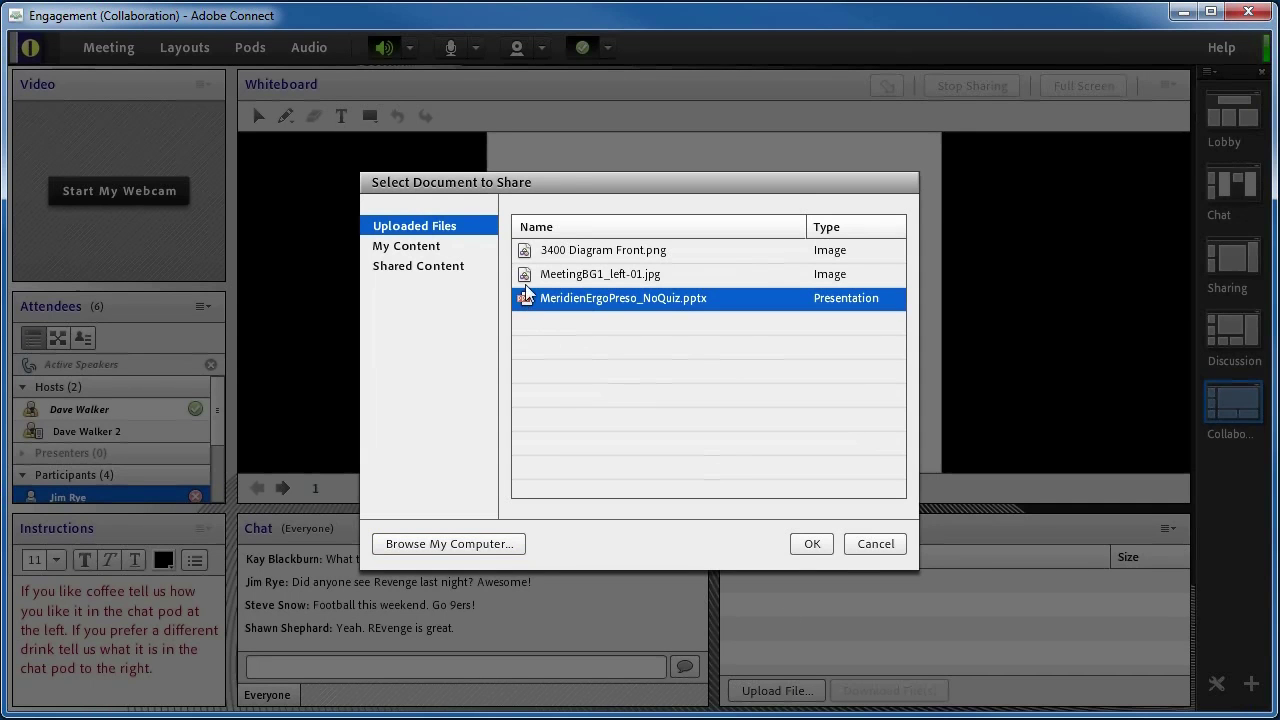
pyautogui.click(812, 543)
# Add 3400 Diagram Front.png to the File Share pod and start its download
pyautogui.click(781, 692)
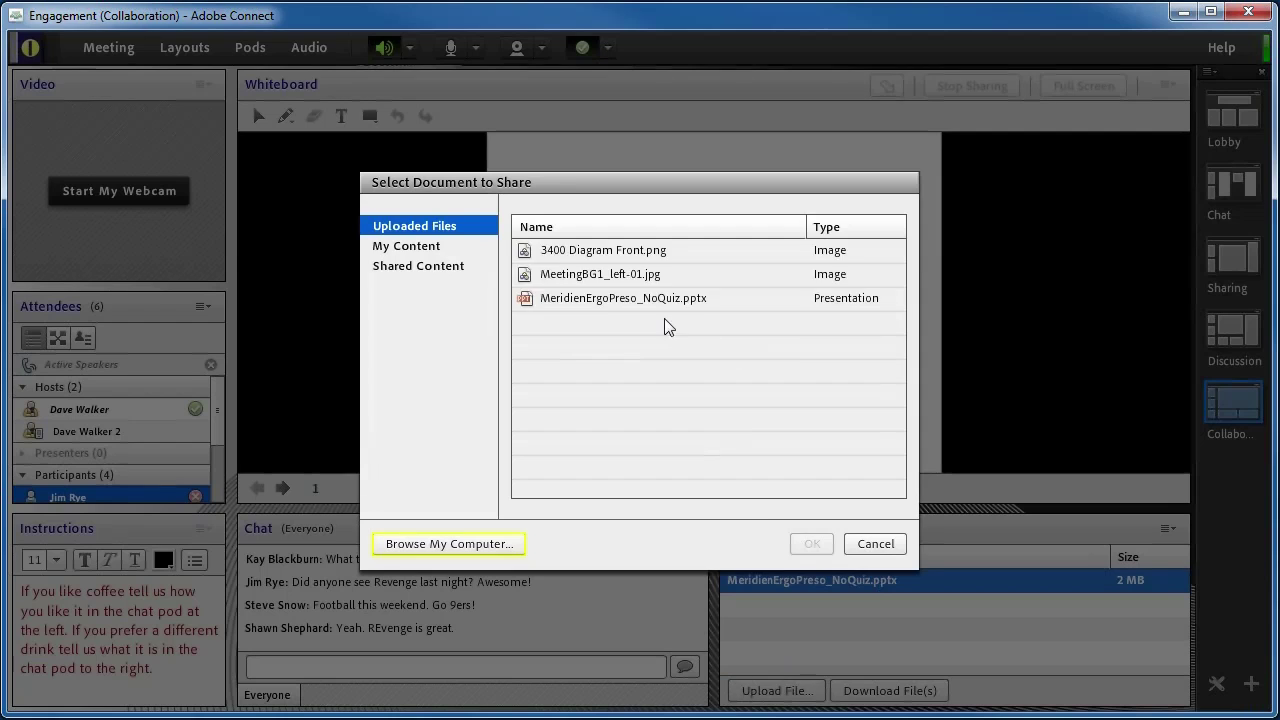
pyautogui.click(603, 251)
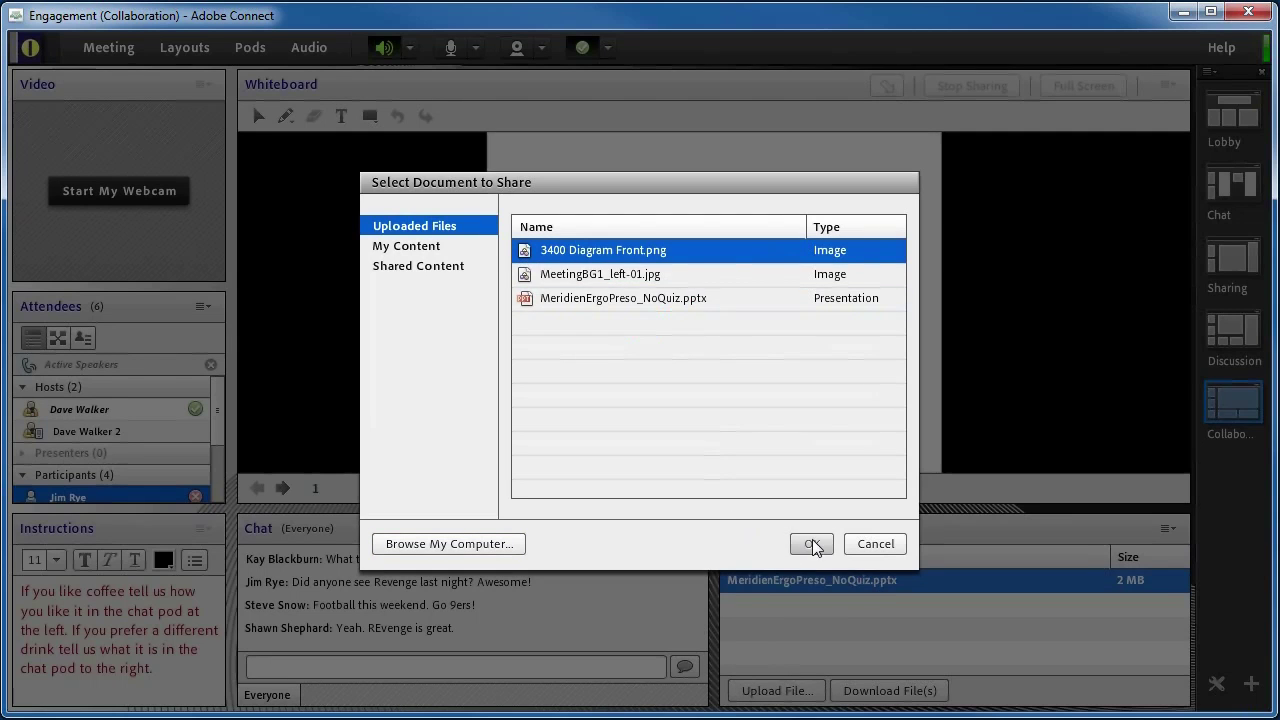
pyautogui.click(812, 541)
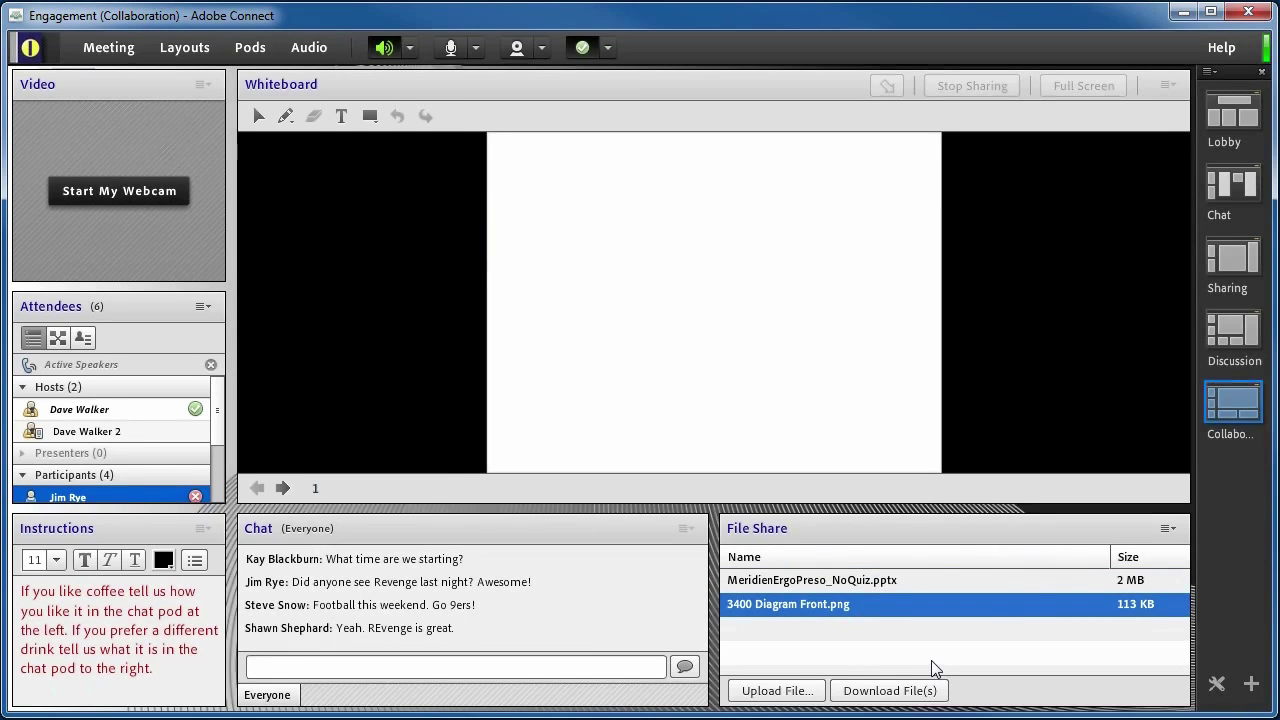
pyautogui.click(873, 697)
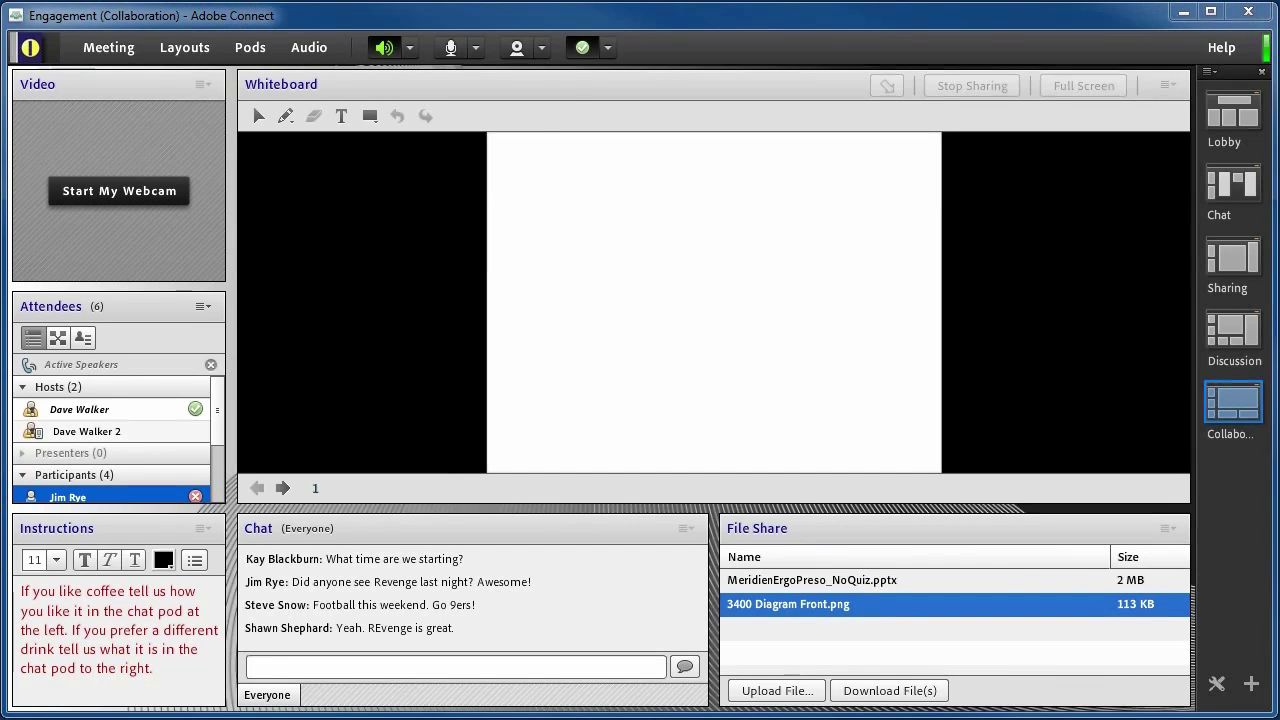
# Show the Online Resources web links pod and browse participants to the Ergonomically sound equipment link
pyautogui.click(250, 47)
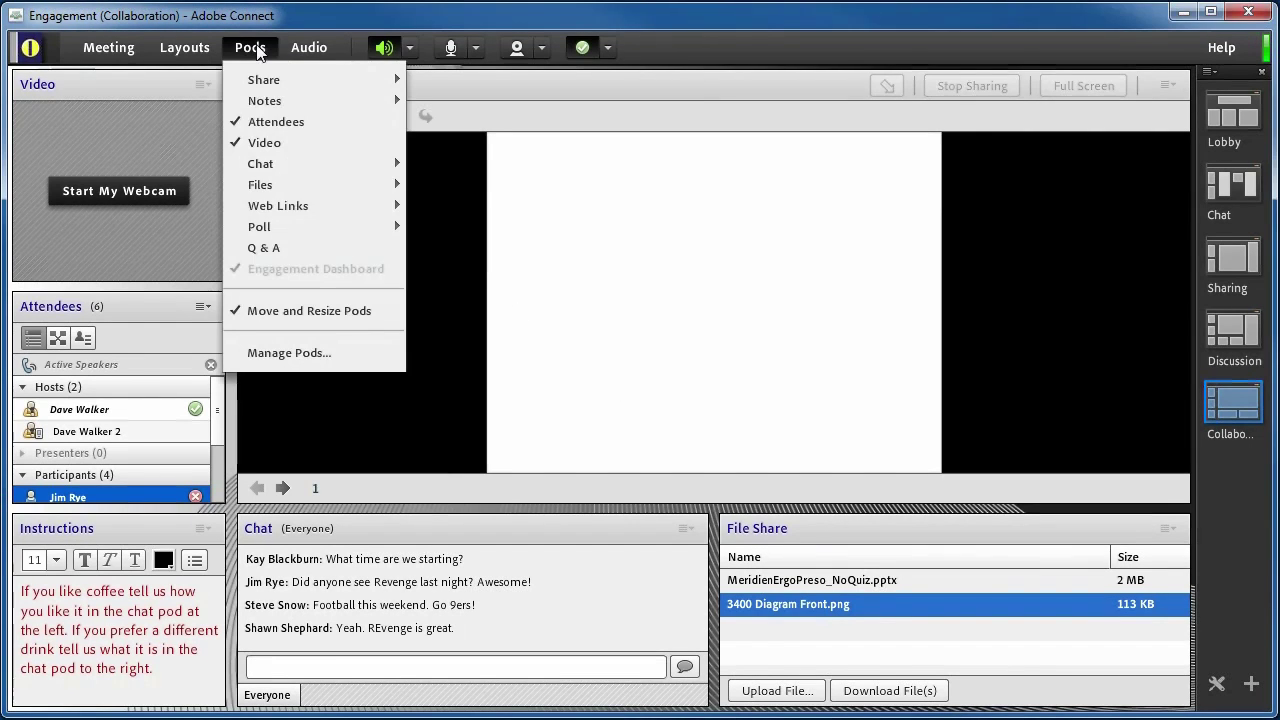
pyautogui.moveTo(313, 205)
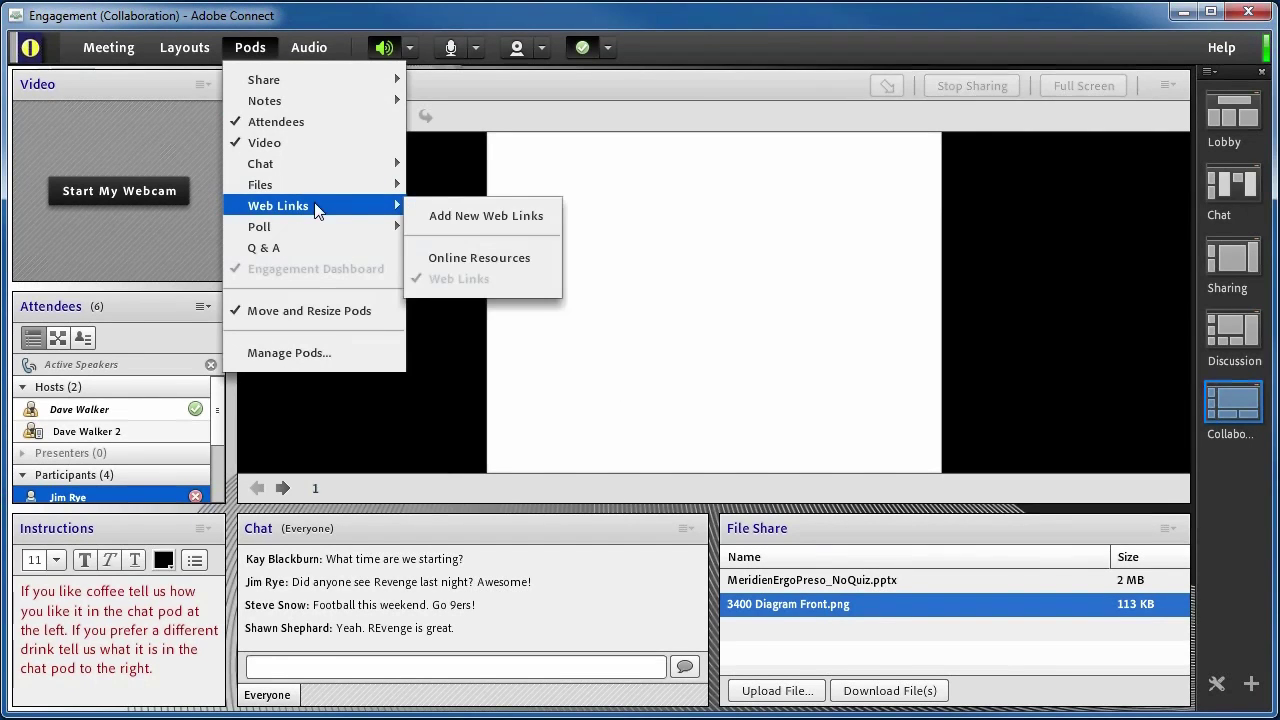
pyautogui.click(455, 256)
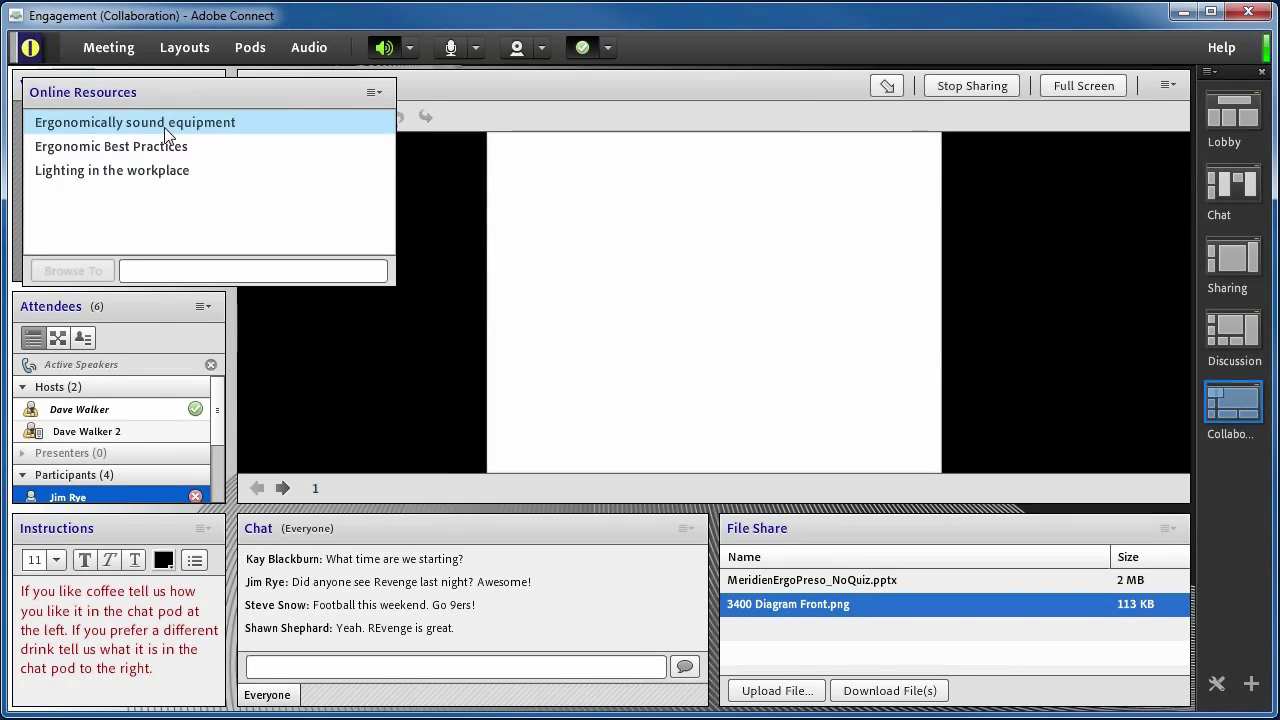
pyautogui.click(295, 125)
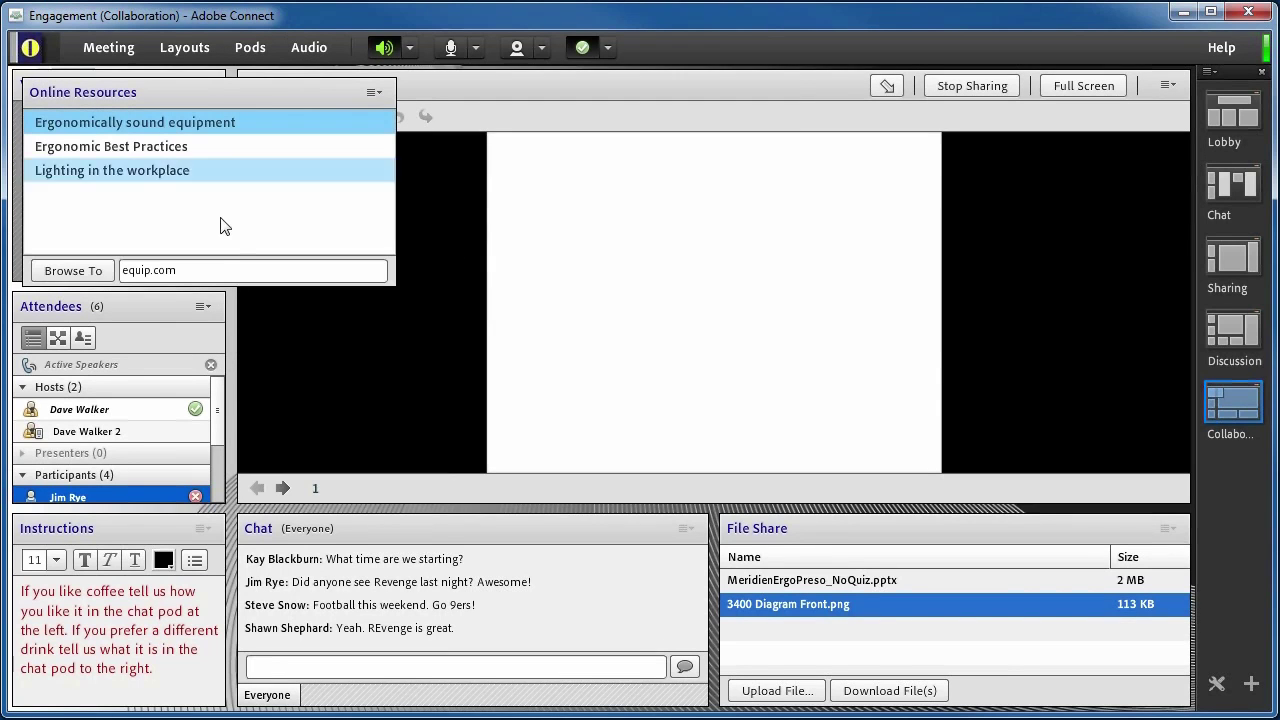
pyautogui.click(80, 277)
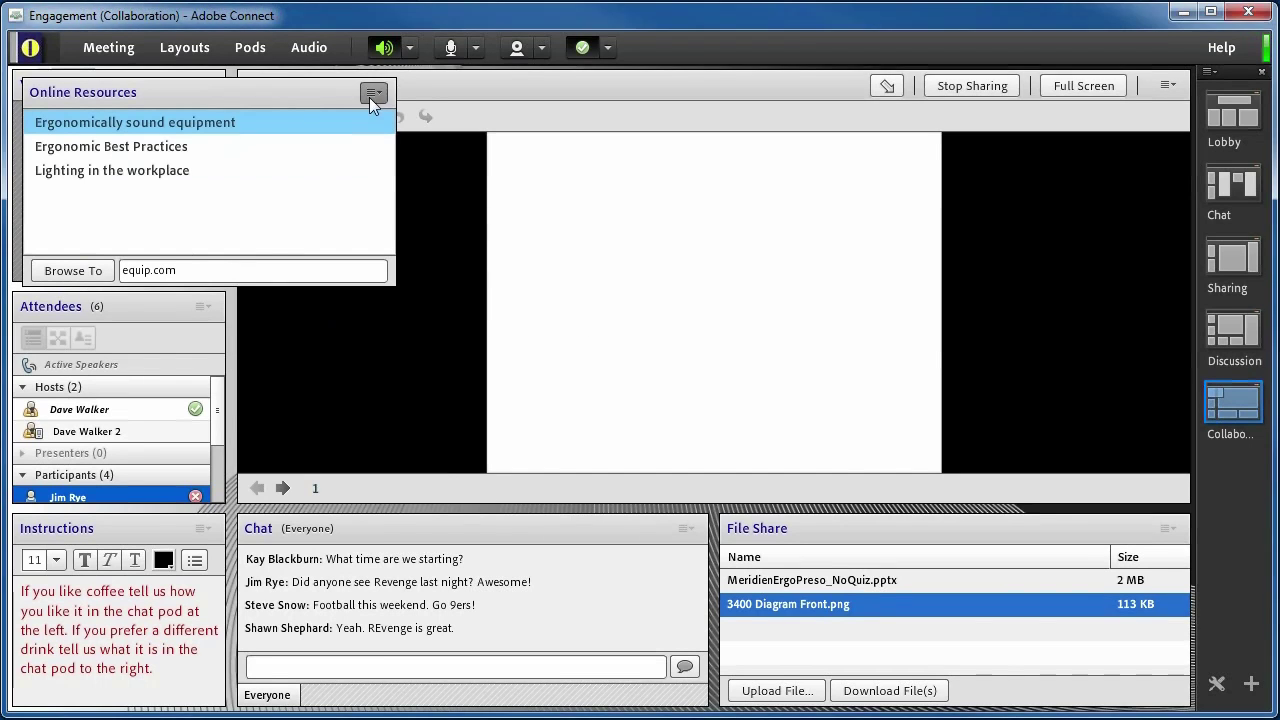
# Hide the Online Resources pod and switch to the Chat layout
pyautogui.click(370, 95)
pyautogui.click(354, 118)
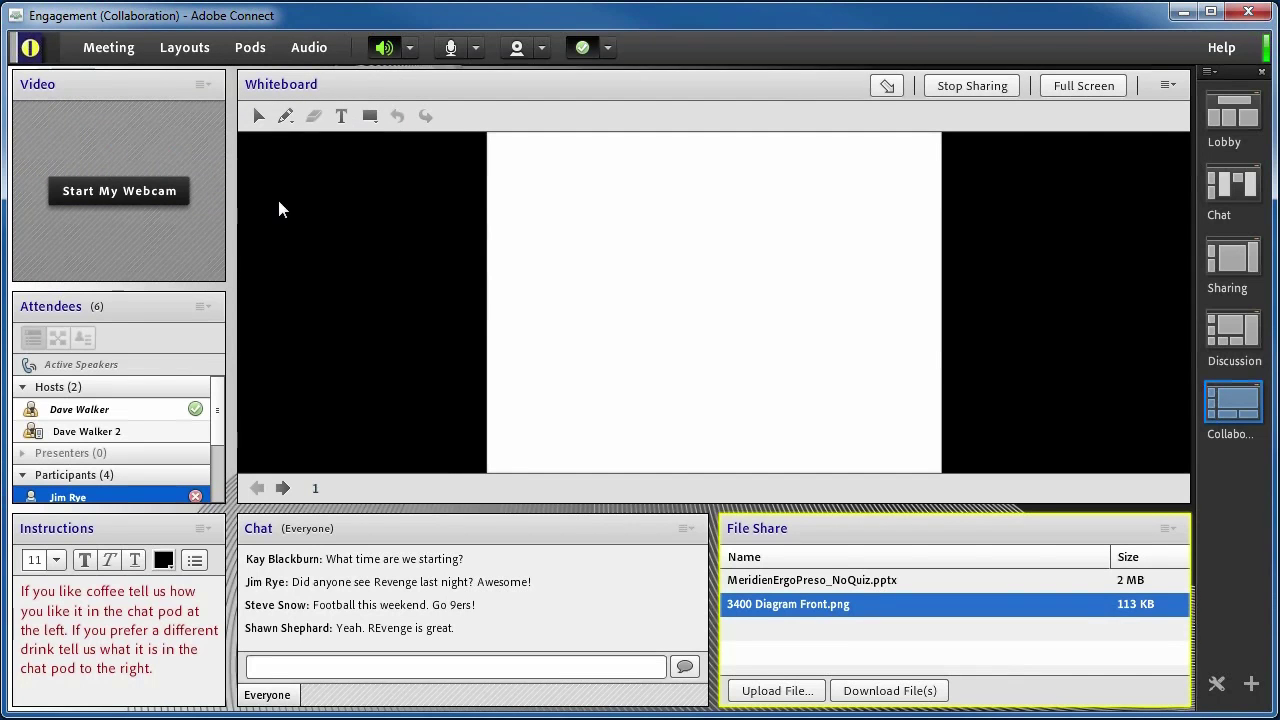
pyautogui.click(1233, 190)
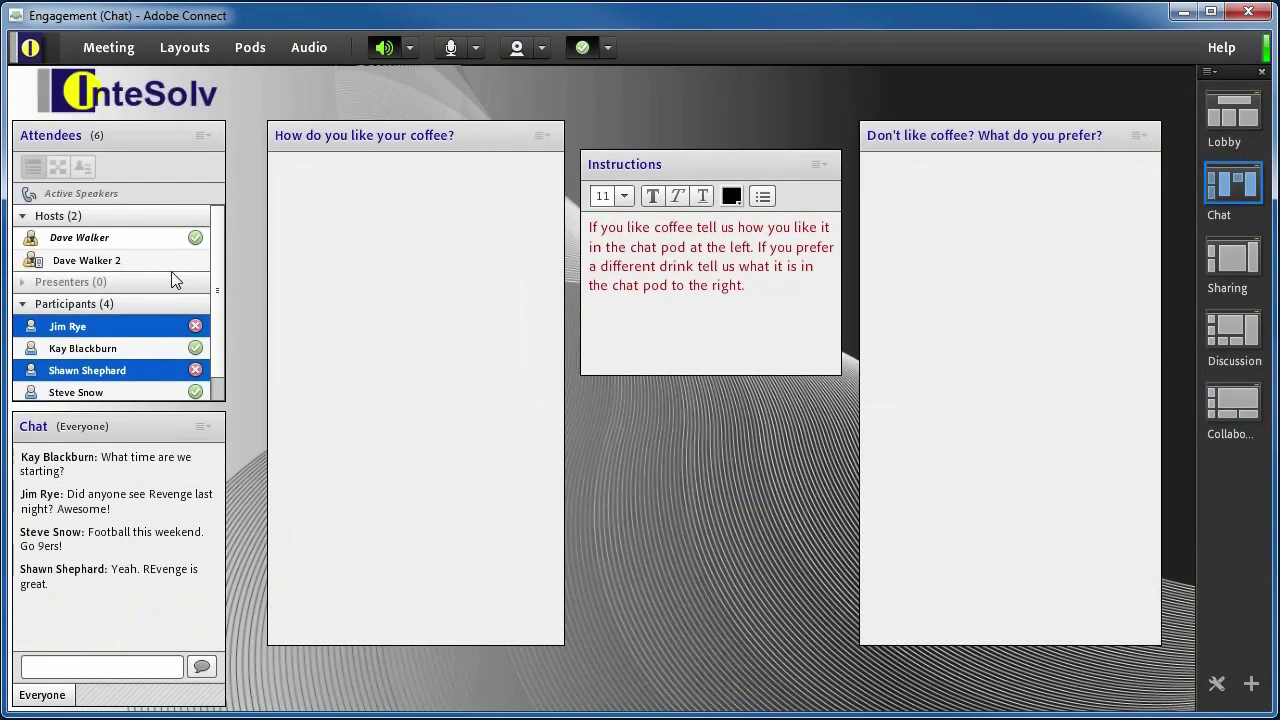
# Show the breakout room view of the attendees and assign the first two participants to Breakout 1
pyautogui.click(63, 166)
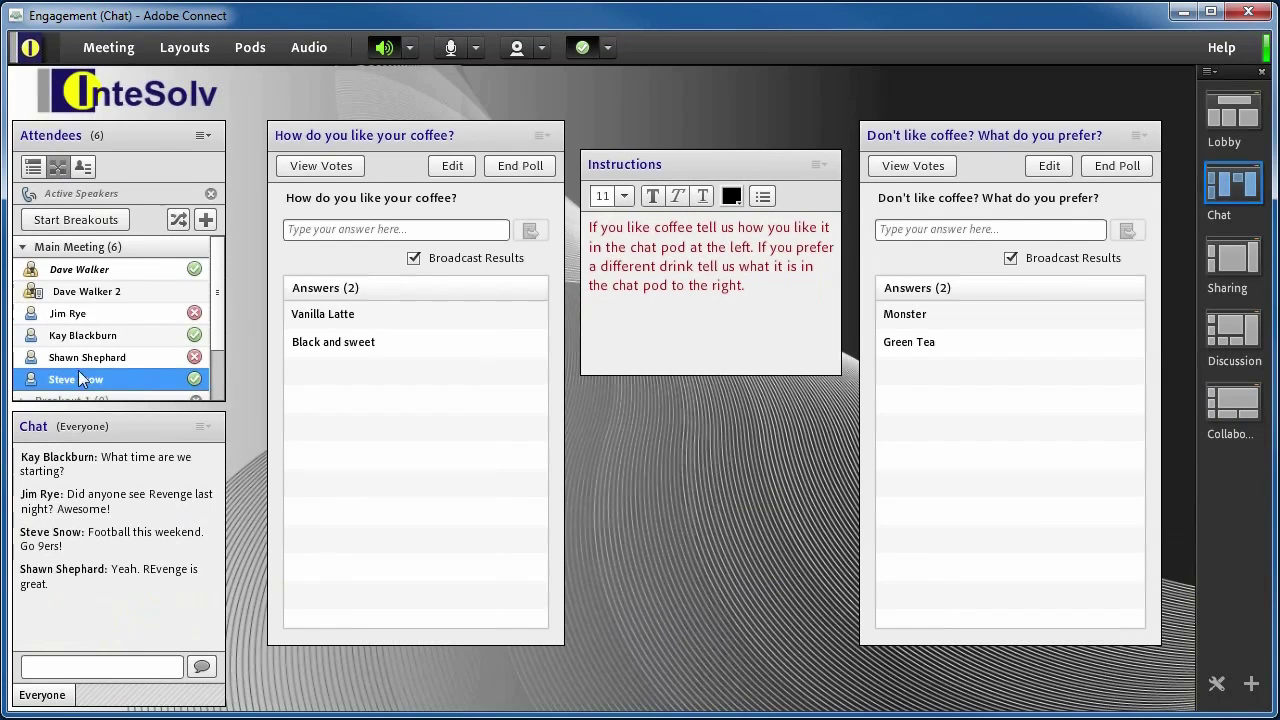
pyautogui.moveTo(217, 263); pyautogui.dragTo(220, 329)
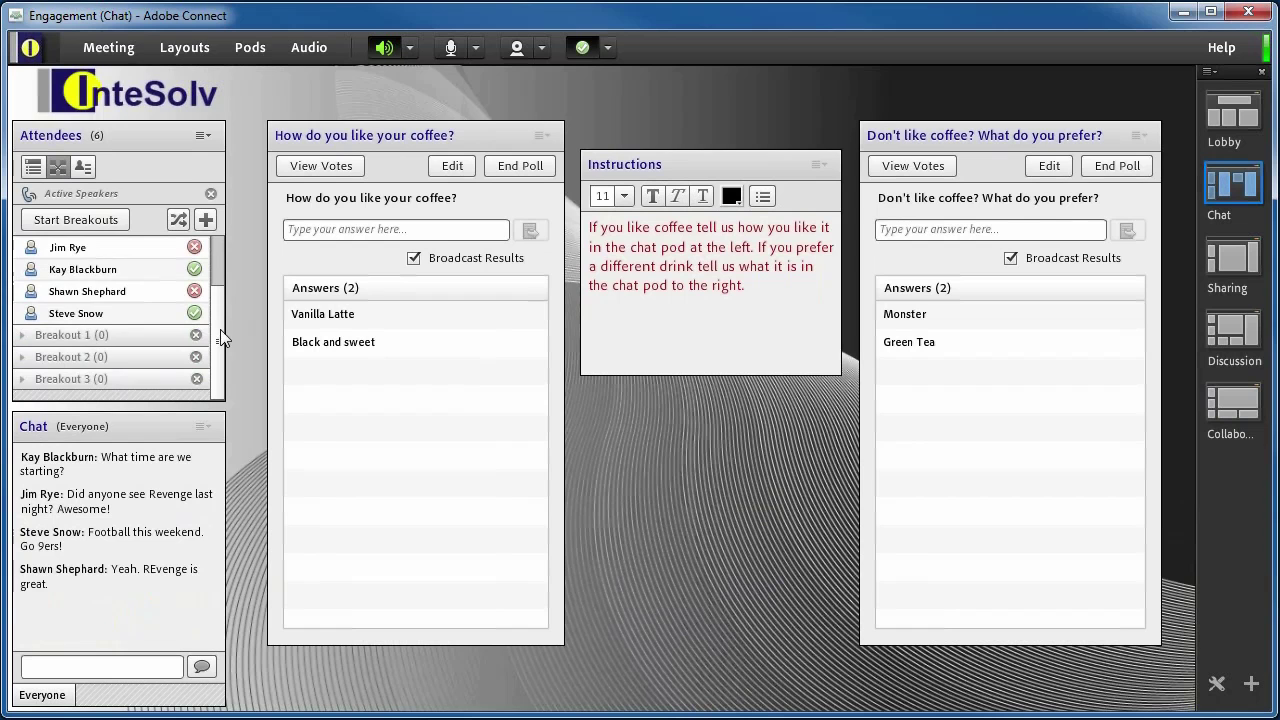
pyautogui.scroll(2, 150, 300)
pyautogui.click(107, 296)
pyautogui.click(68, 313)
pyautogui.keyDown('ctrl'); pyautogui.click(82, 337); pyautogui.keyUp('ctrl')
pyautogui.rightClick(82, 337)
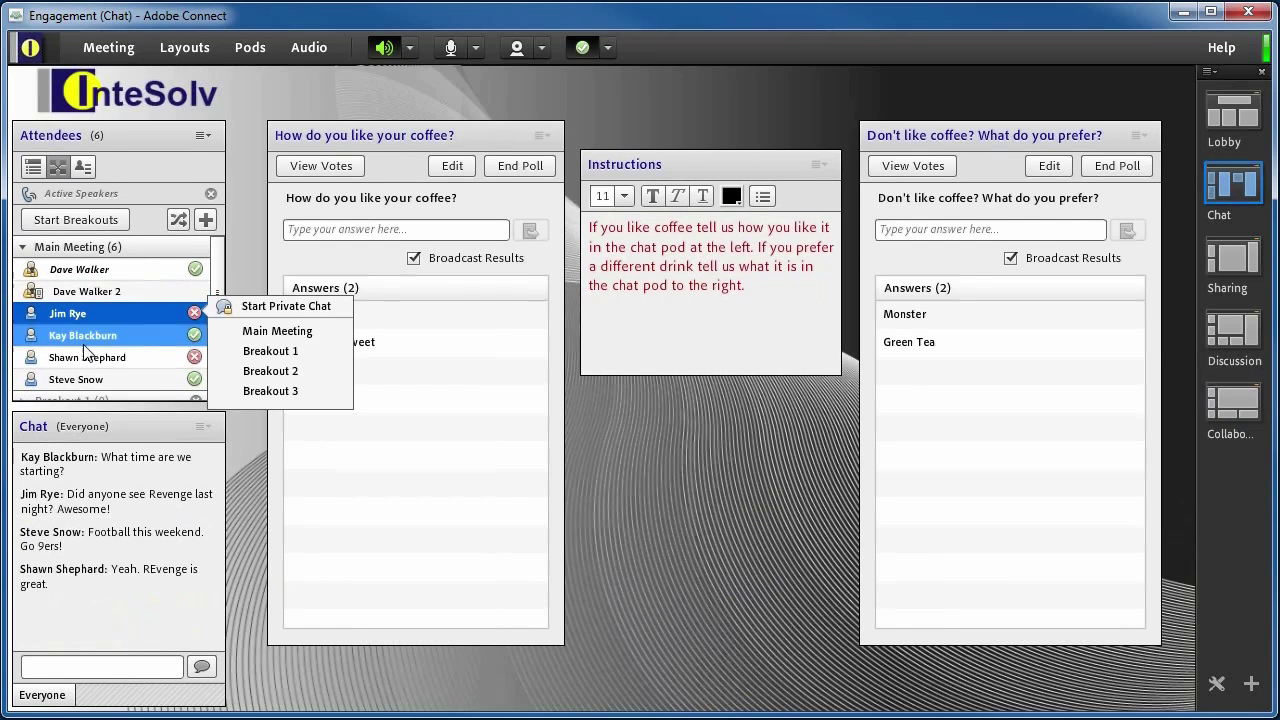
pyautogui.rightClick(82, 337)
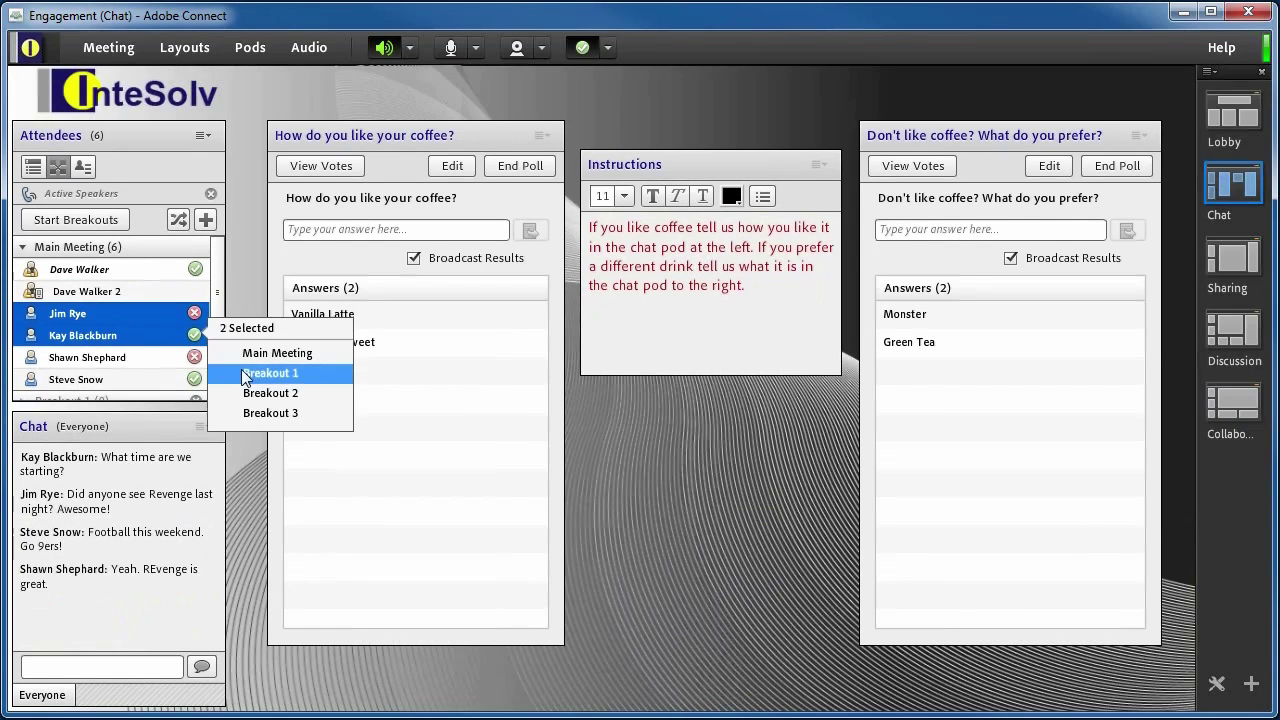
pyautogui.click(241, 370)
# Assign the two remaining participants to Breakout 2 and check the breakout room list
pyautogui.rightClick(72, 314)
pyautogui.keyDown('ctrl'); pyautogui.click(72, 333); pyautogui.keyUp('ctrl')
pyautogui.rightClick(72, 333)
pyautogui.click(249, 393)
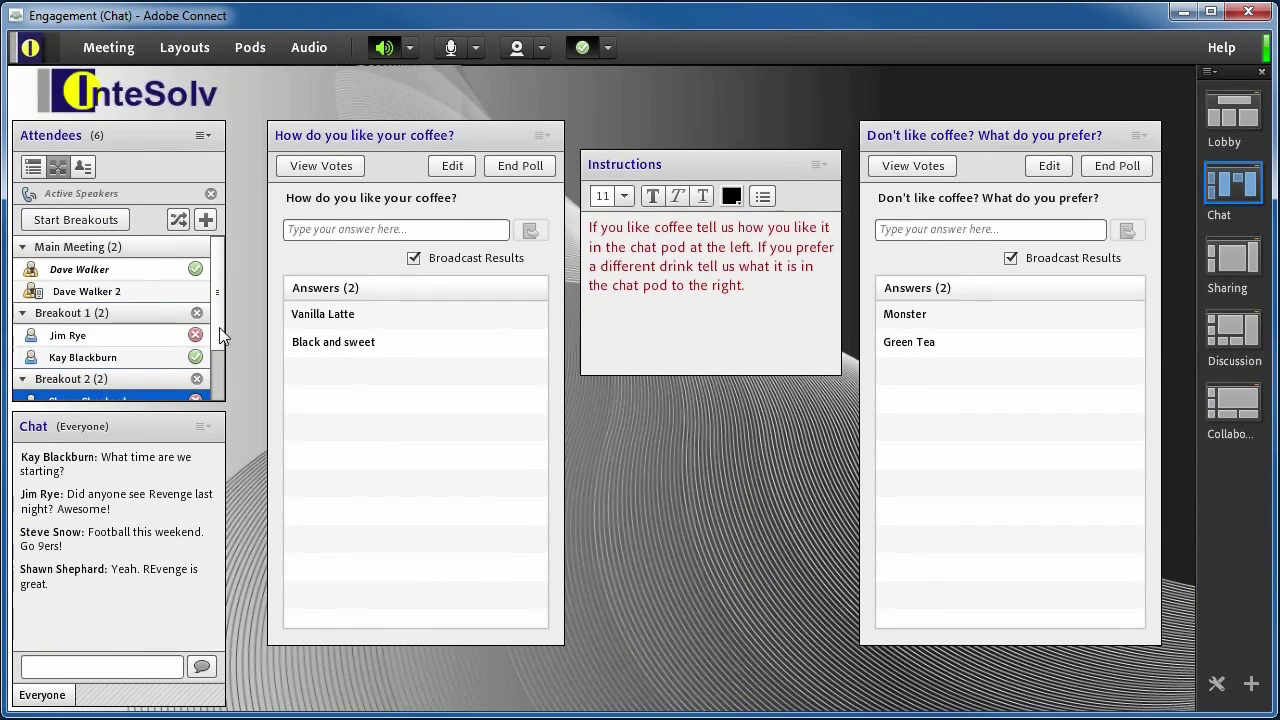
pyautogui.scroll(-2, 222, 351)
pyautogui.scroll(2, 221, 320)
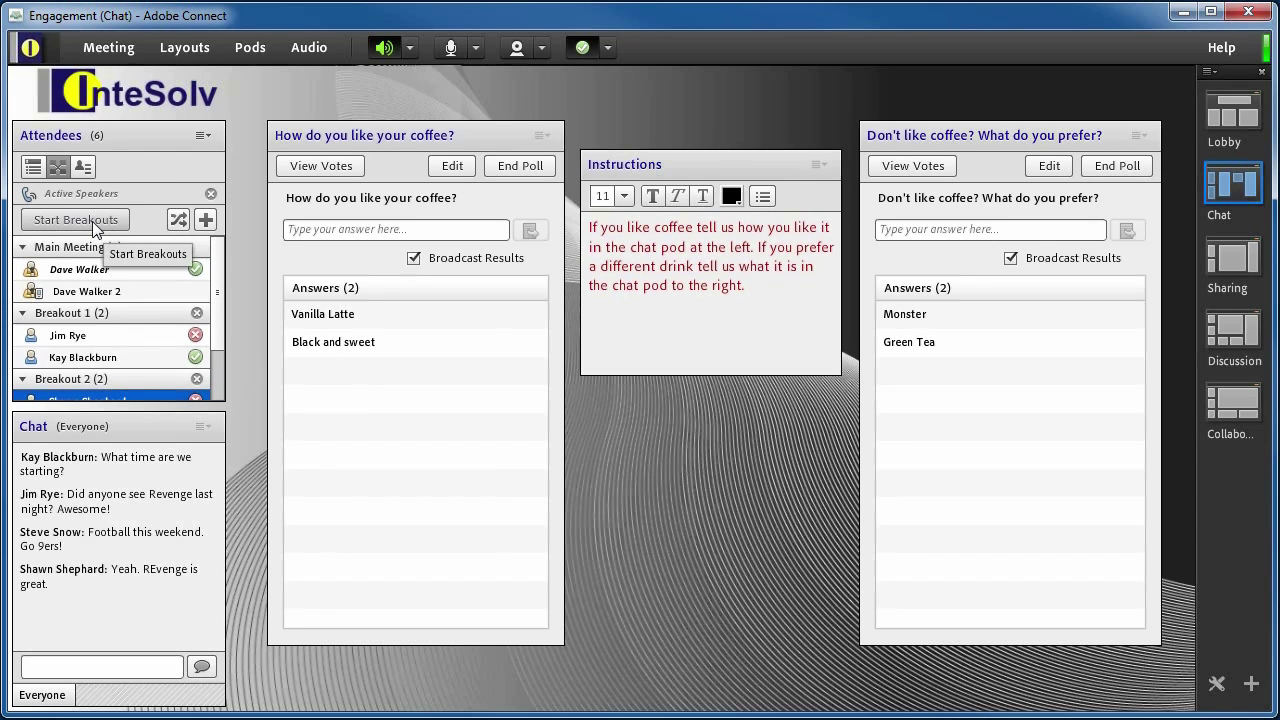
# Enable the presenter only area, then move the Engagement Dashboard pod to its upper edge and widen it
pyautogui.click(108, 47)
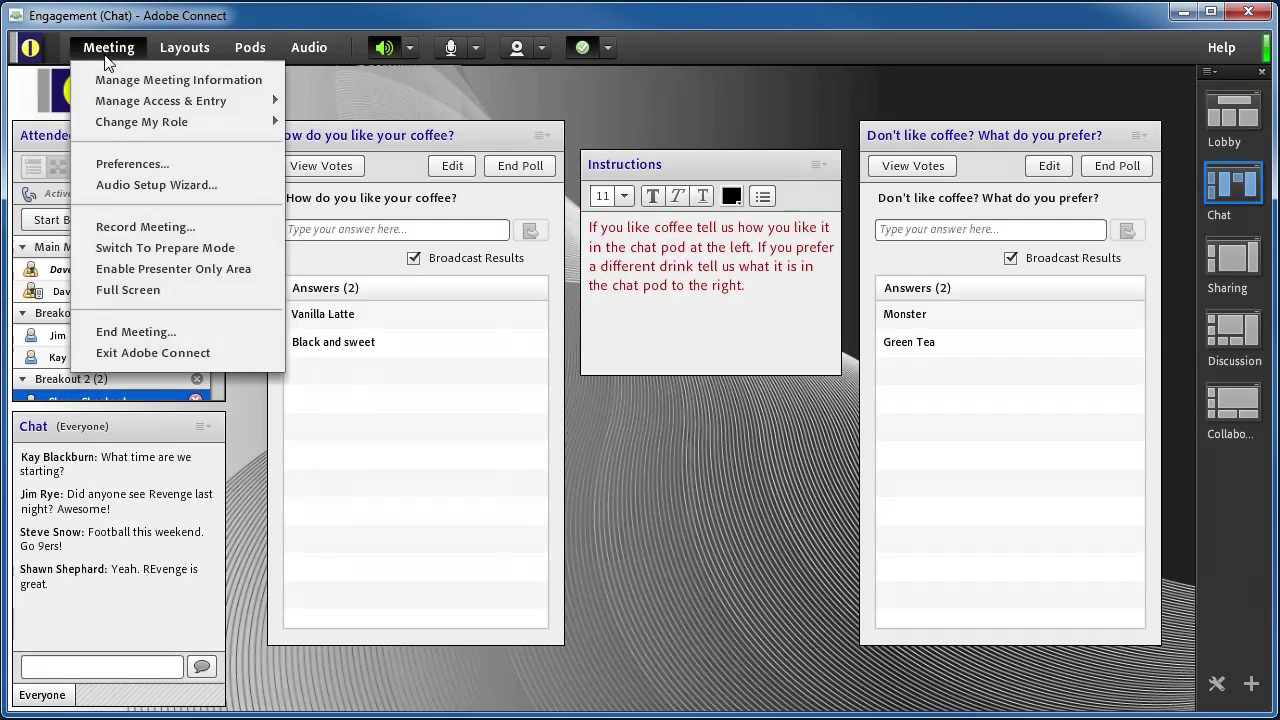
pyautogui.click(122, 270)
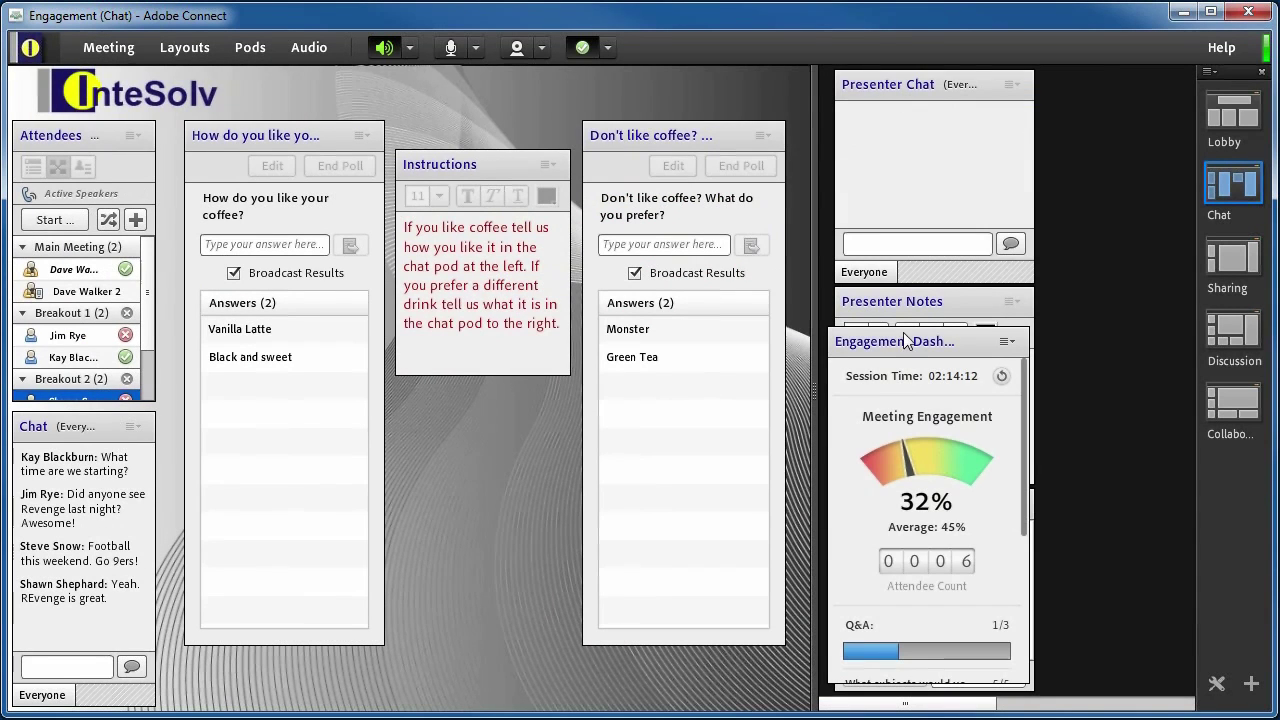
pyautogui.moveTo(904, 331); pyautogui.dragTo(929, 71)
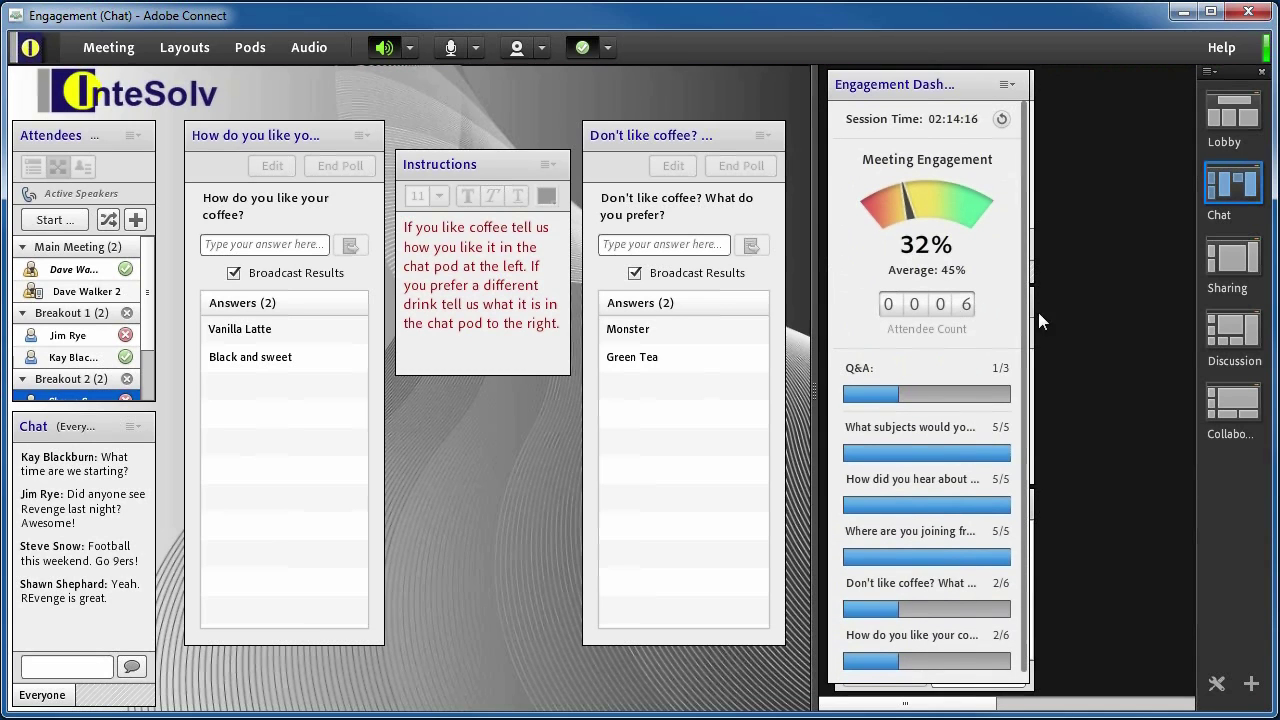
pyautogui.moveTo(1028, 320); pyautogui.dragTo(1162, 323)
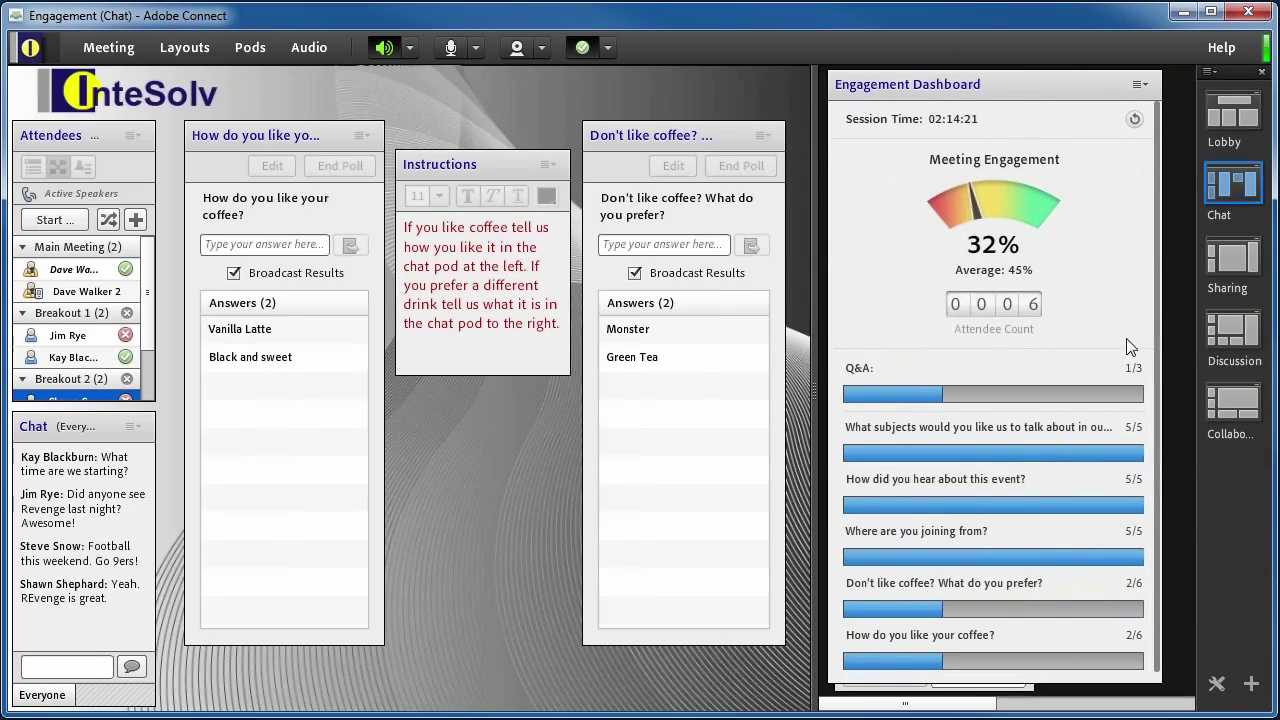
# Review engagementReports.png in the browser, from the Engagement Report graph through Chat and Q&A Usage to the lower reports
pyautogui.scroll(-1, 1126, 338)
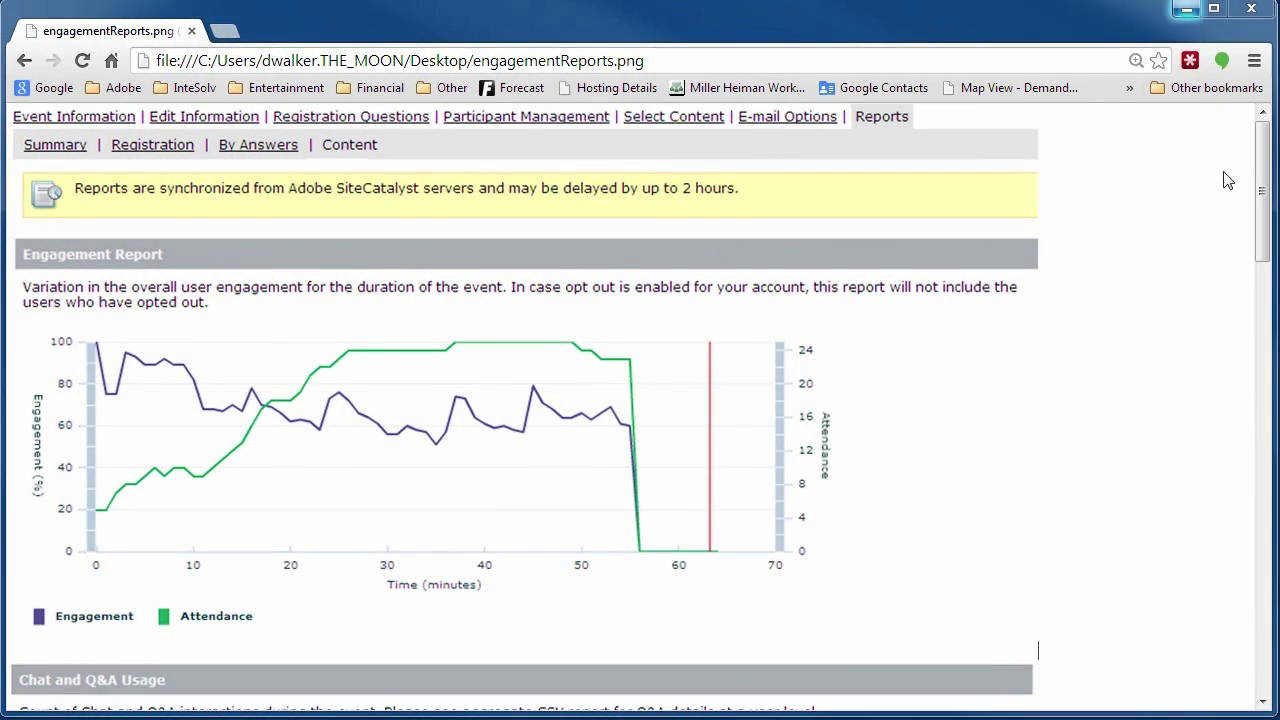
pyautogui.scroll(-5, 1264, 190)
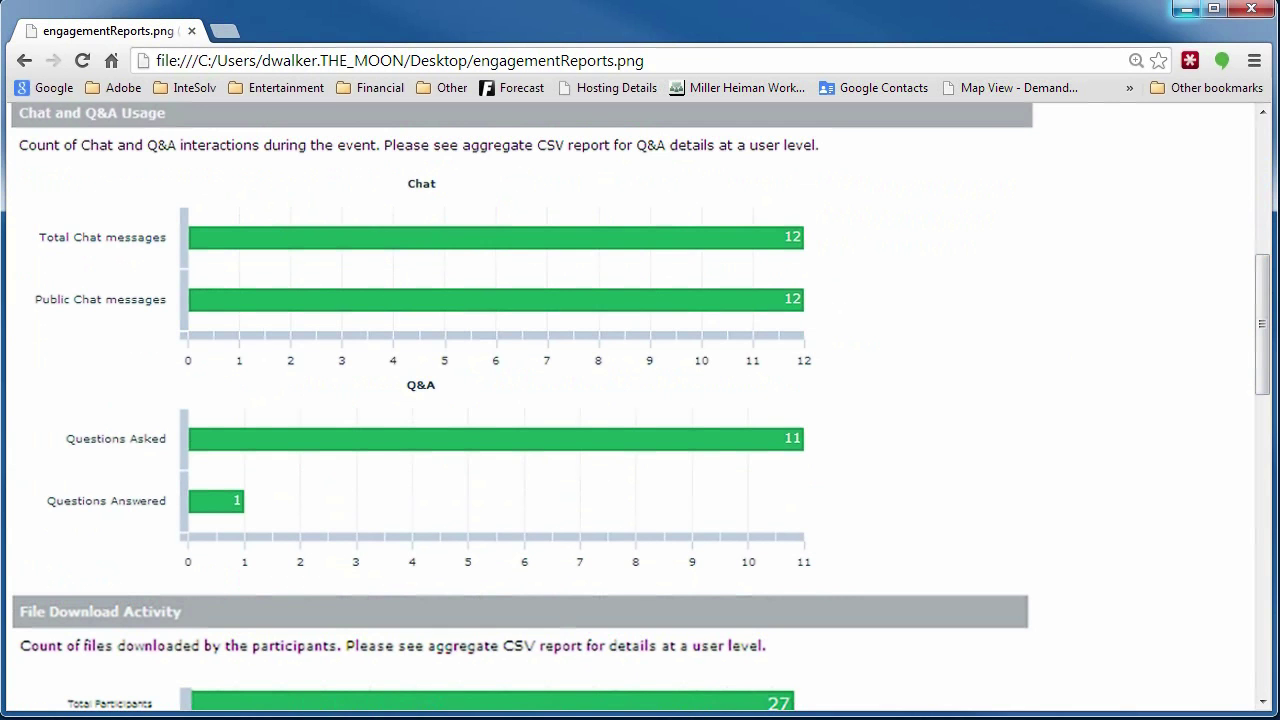
pyautogui.moveTo(1263, 323); pyautogui.dragTo(1268, 594)
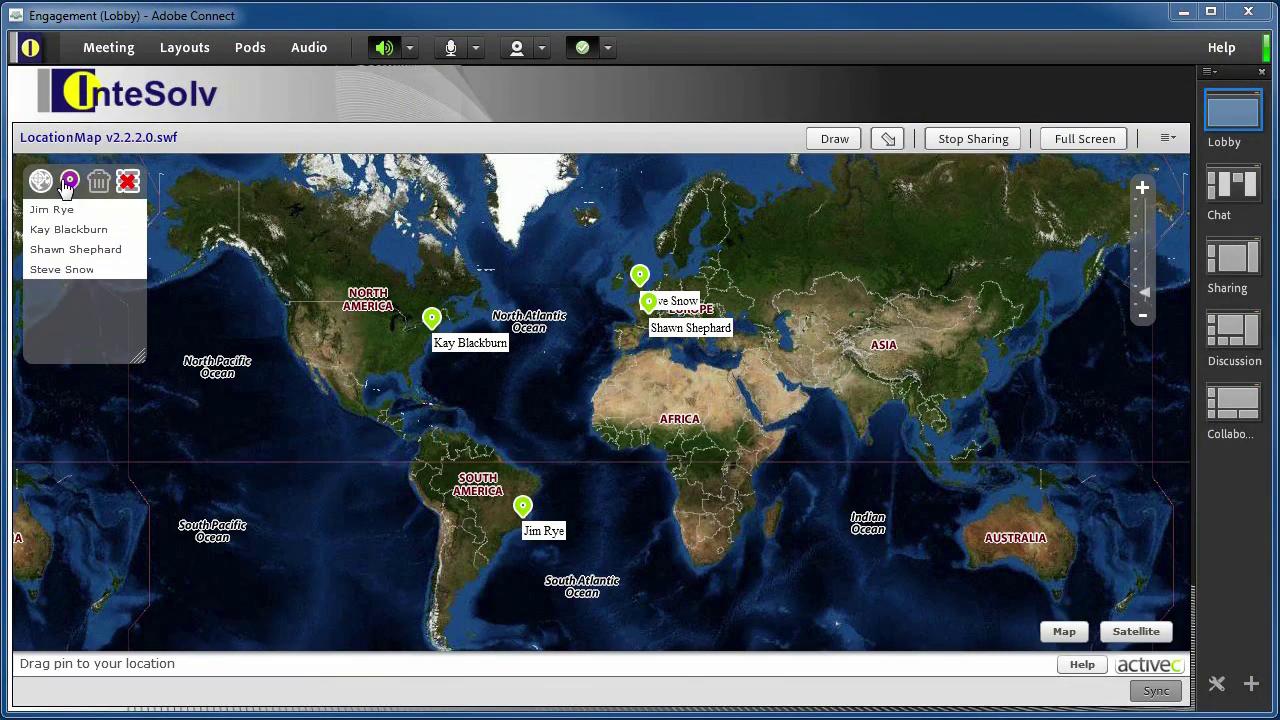
# Place a new location pin on the western United States in the shared location map
pyautogui.moveTo(68, 183); pyautogui.dragTo(300, 345)
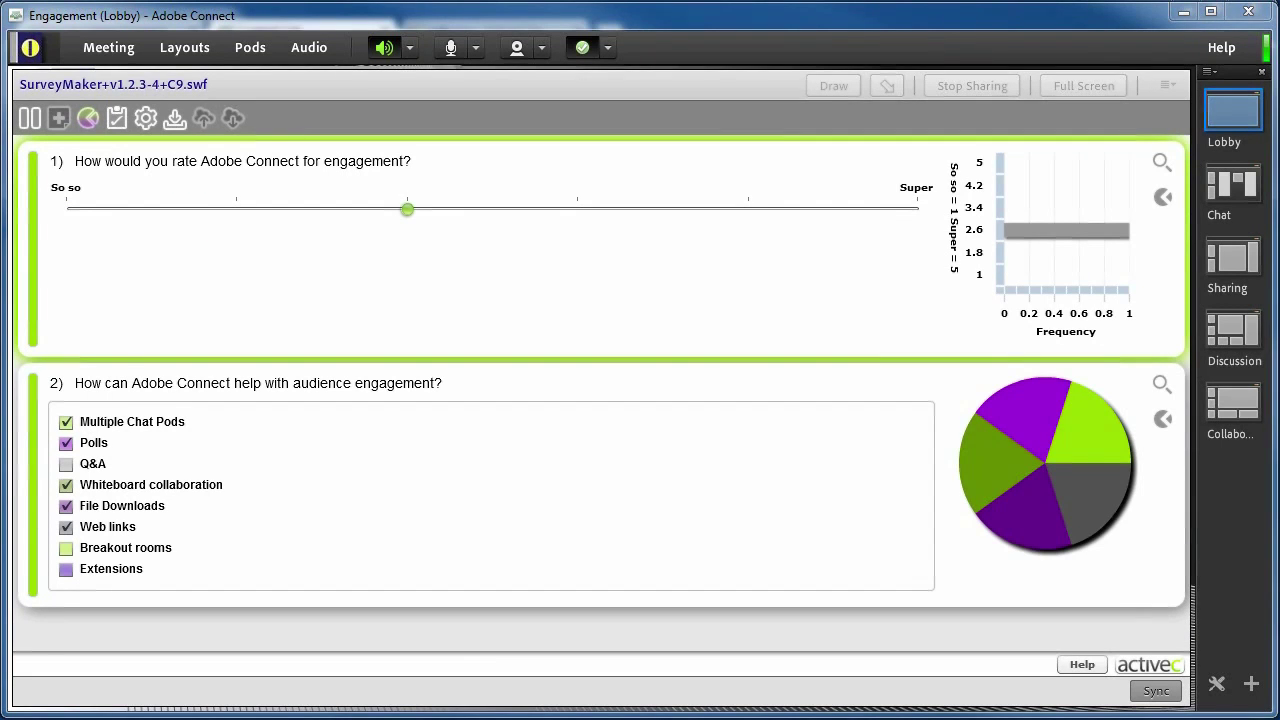
# Select Q&A, Breakout rooms and Extensions as answers to the survey question about helping with audience engagement
pyautogui.click(66, 464)
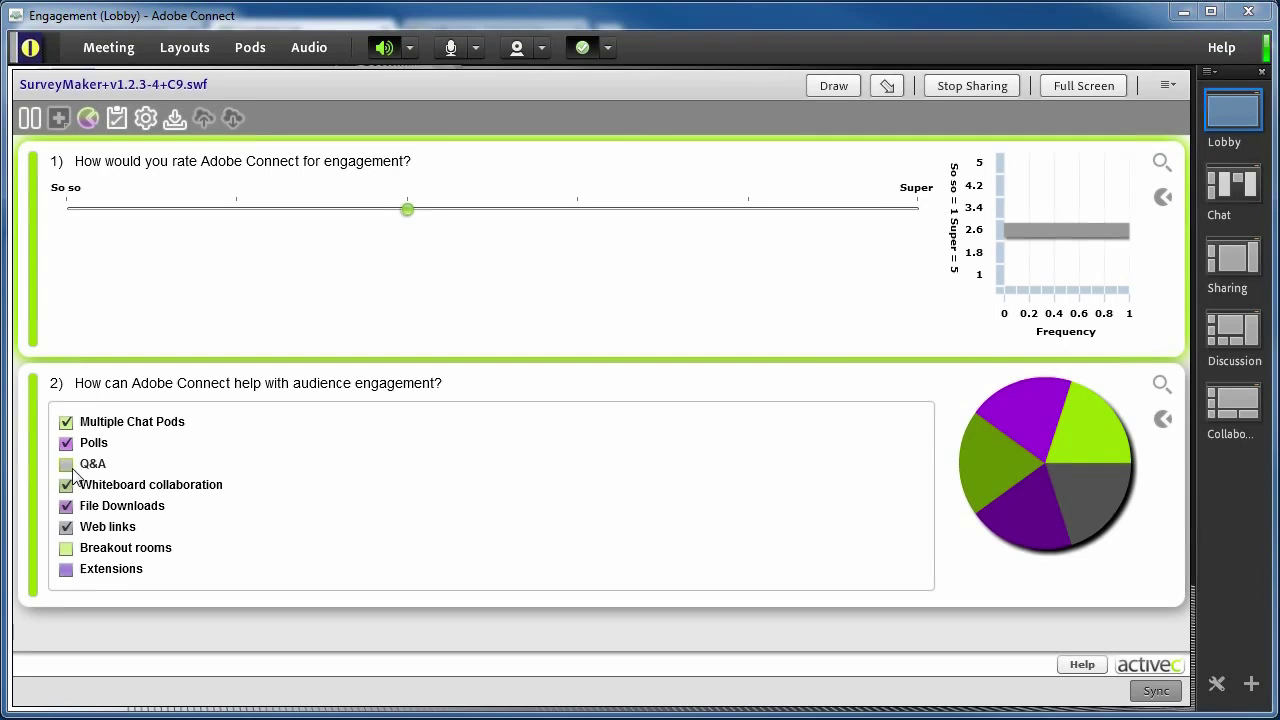
pyautogui.click(66, 548)
pyautogui.click(66, 569)
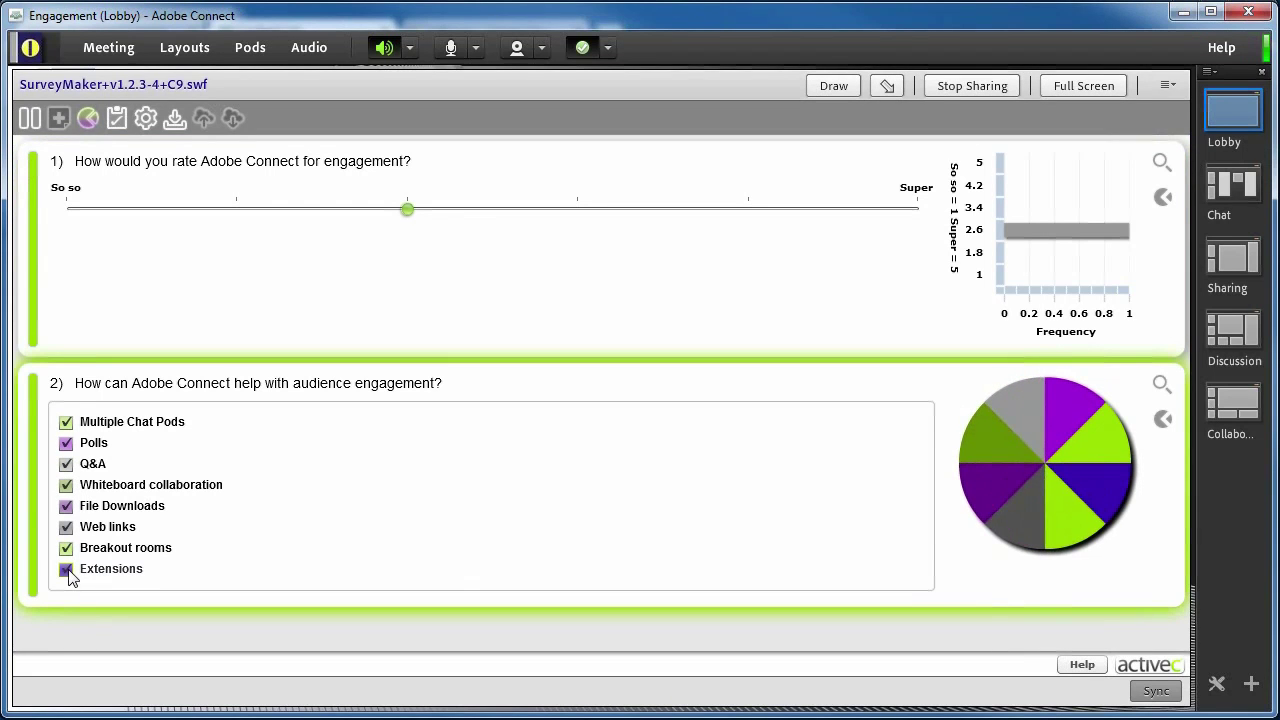